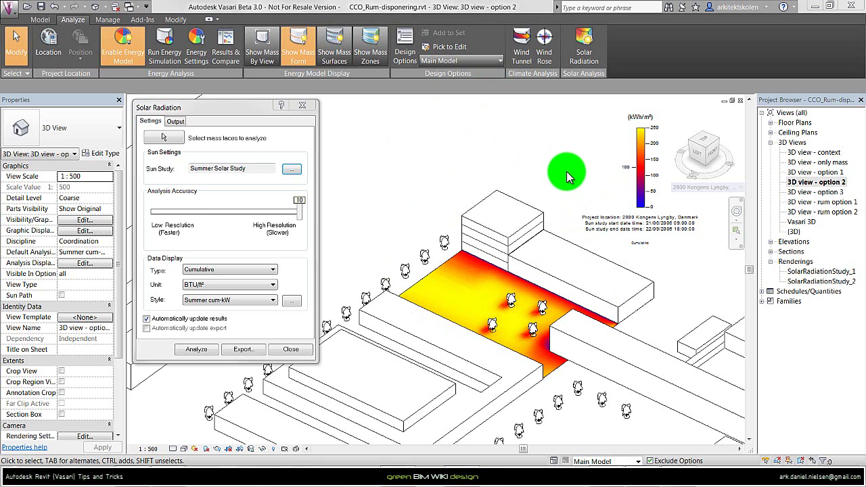
# Switch to the CCOcase_BIM-model_juni13 project in Revit and create a new sheet with the blank 60x84 titleblock
pyautogui.hotkey('ctrl', 'Tab')
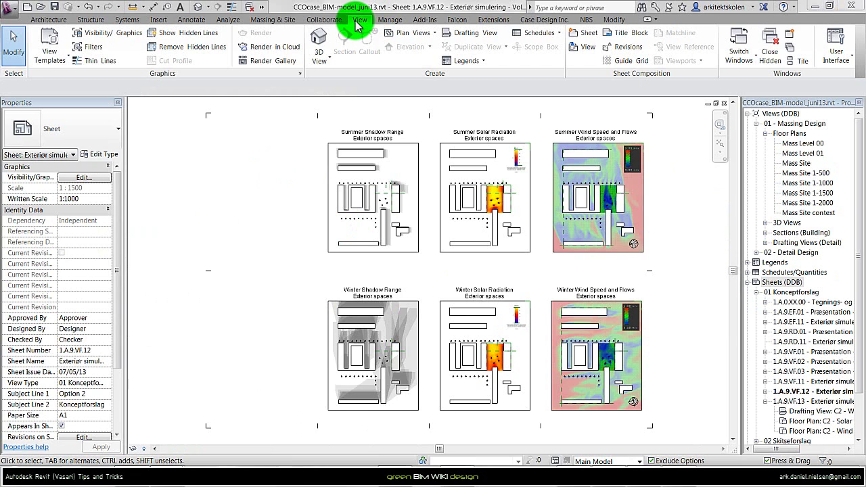
pyautogui.click(583, 33)
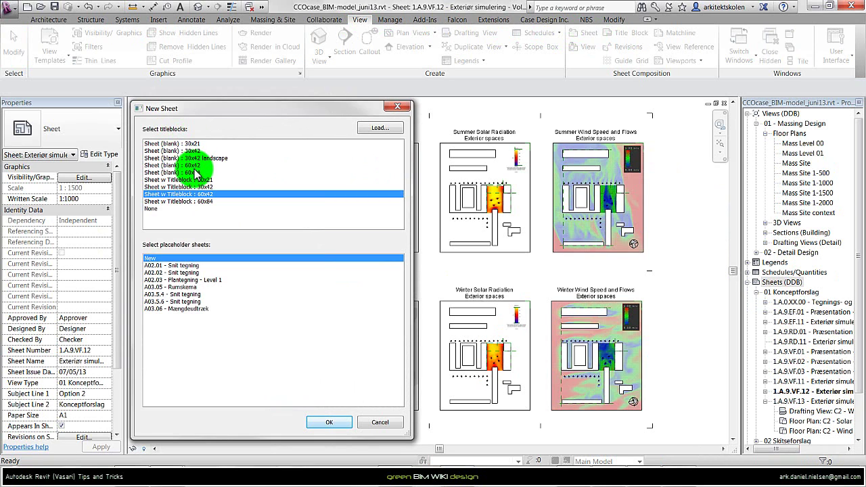
pyautogui.click(193, 173)
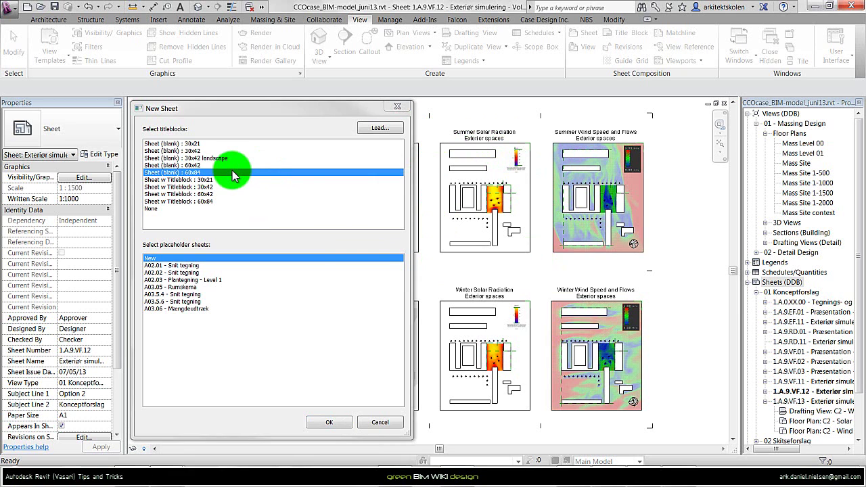
pyautogui.click(328, 422)
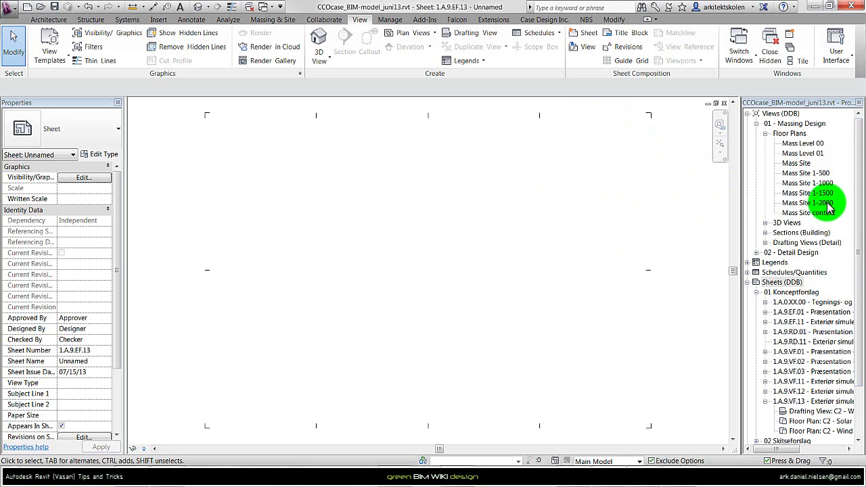
# Place the Mass Site 1-500, 1-1000 and 1-2000 floor plans side by side on the new sheet
pyautogui.moveTo(819, 173); pyautogui.dragTo(818, 173)
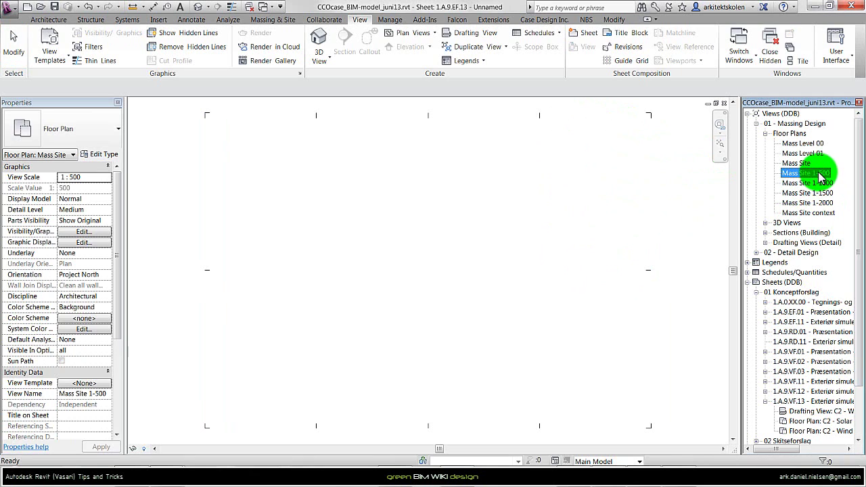
pyautogui.moveTo(818, 173); pyautogui.dragTo(399, 206)
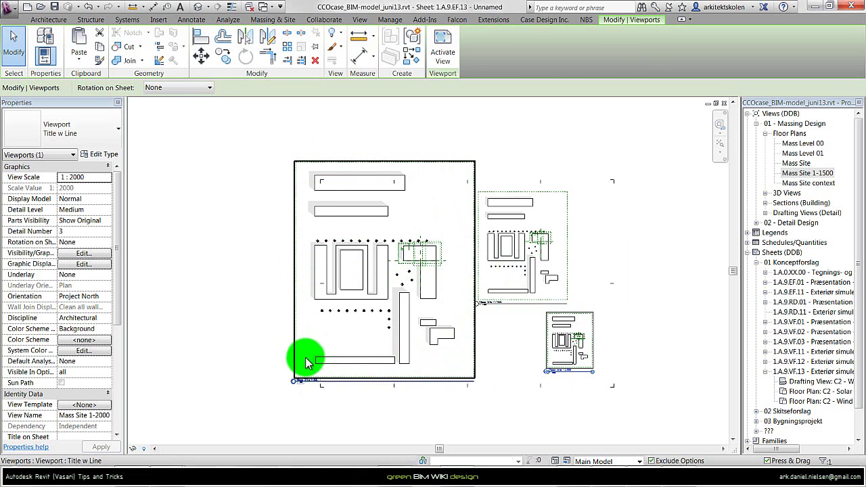
pyautogui.scroll(1, 520, 294)
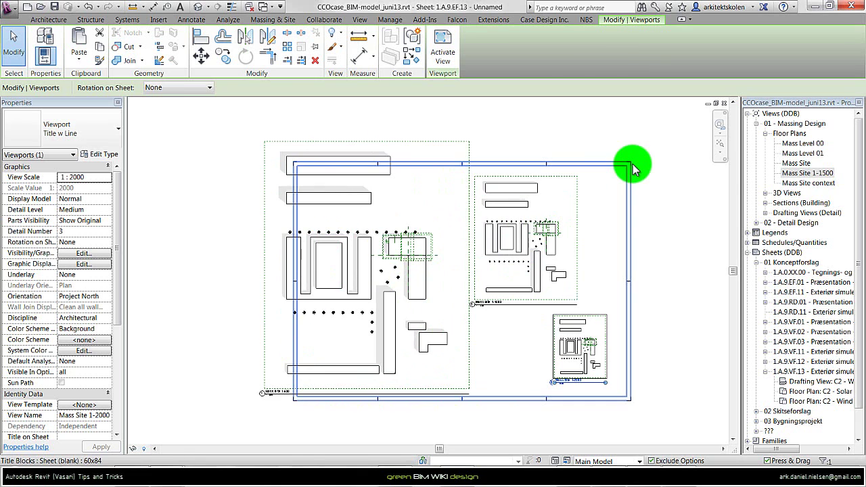
# Remove the Mass Site 1-500 and 1-1000 viewports and move the 1-2000 viewport to the sheet's upper-right corner
pyautogui.click(360, 226)
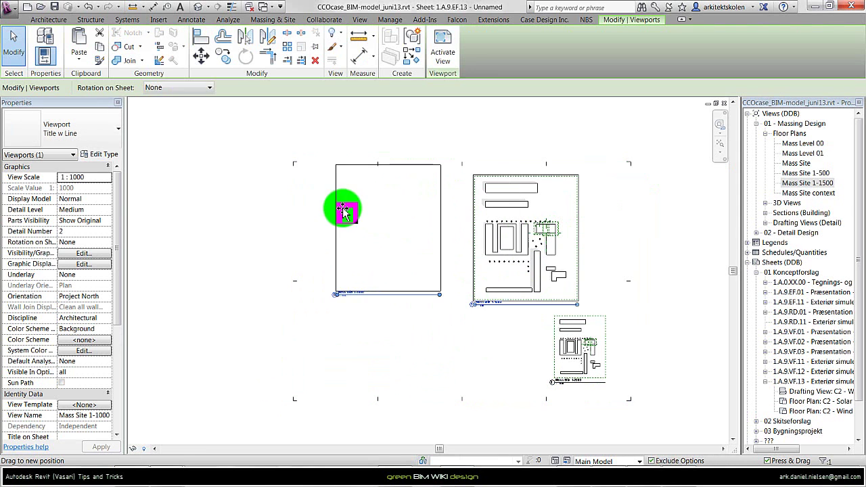
pyautogui.moveTo(342, 209); pyautogui.dragTo(333, 214)
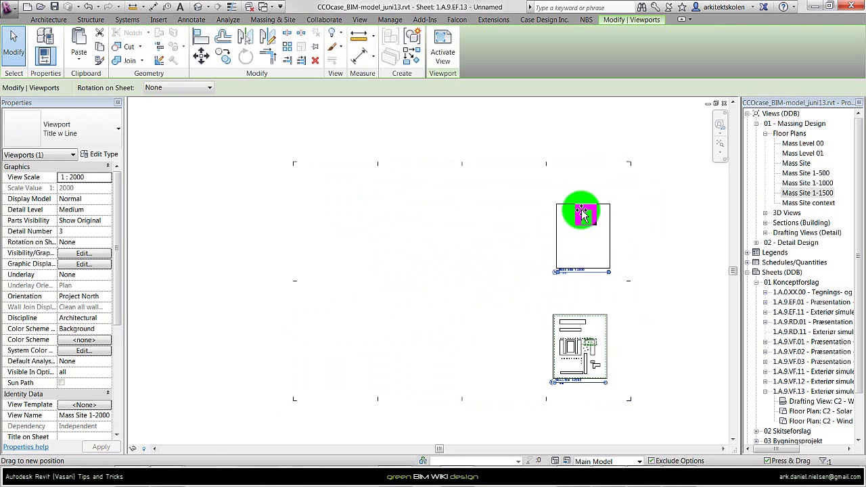
pyautogui.moveTo(577, 213); pyautogui.dragTo(585, 200)
pyautogui.click(682, 226)
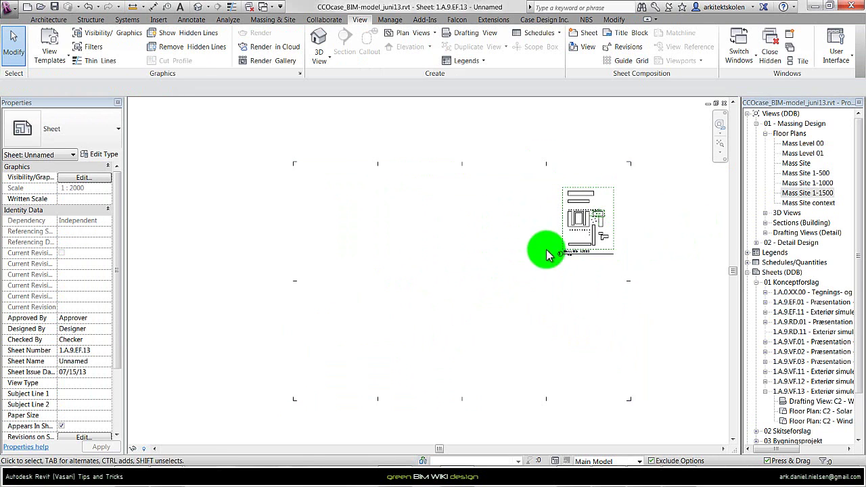
# Place the Mass Site 1-1500 floor plan on the sheet and delete the Mass Site 1-2000 viewport
pyautogui.scroll(3, 548, 255)
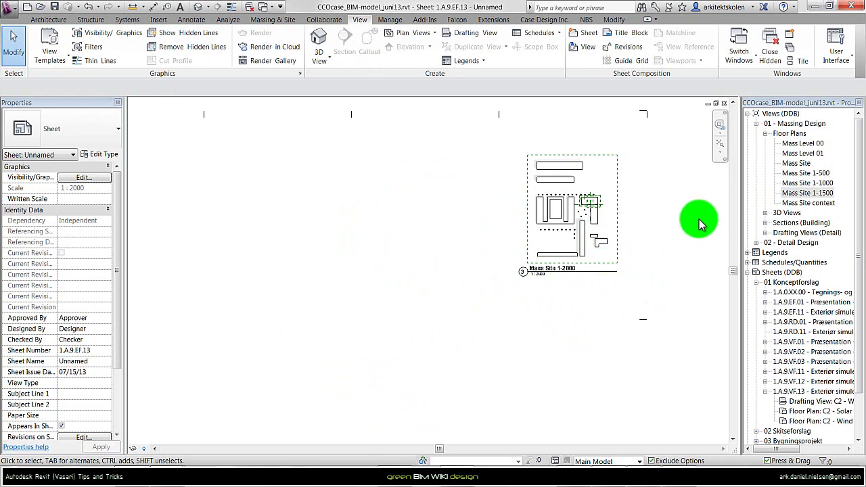
pyautogui.click(821, 193)
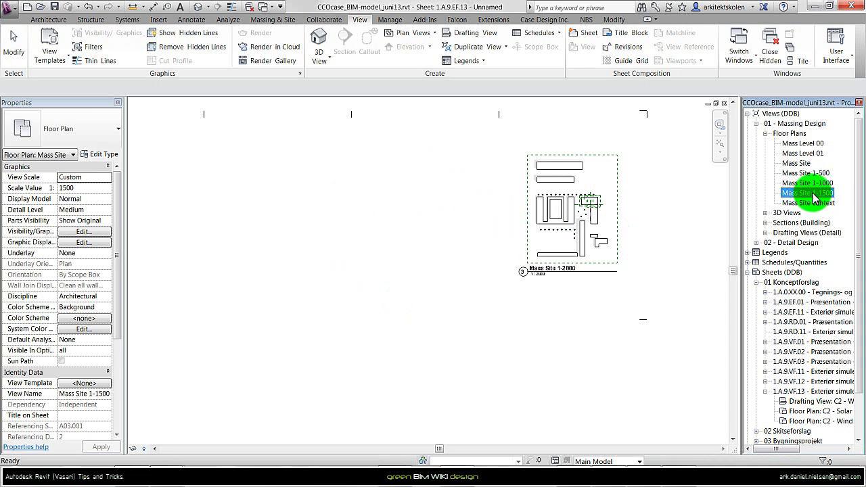
pyautogui.moveTo(806, 194); pyautogui.dragTo(388, 211)
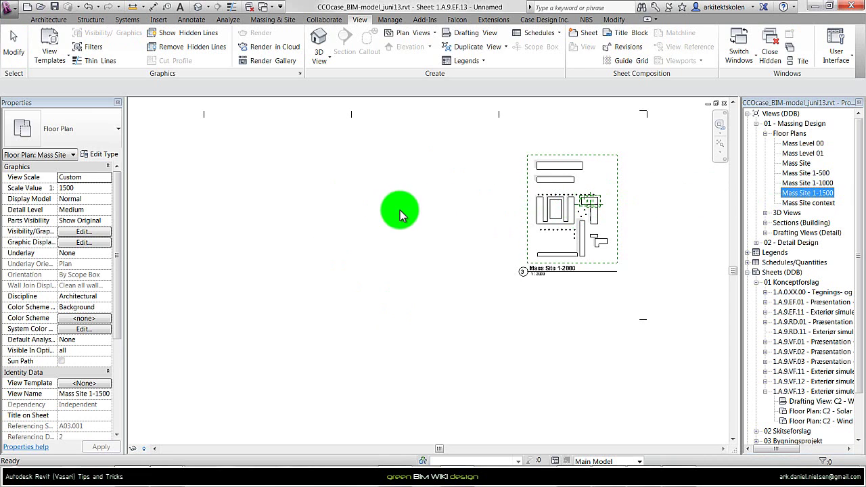
pyautogui.click(414, 211)
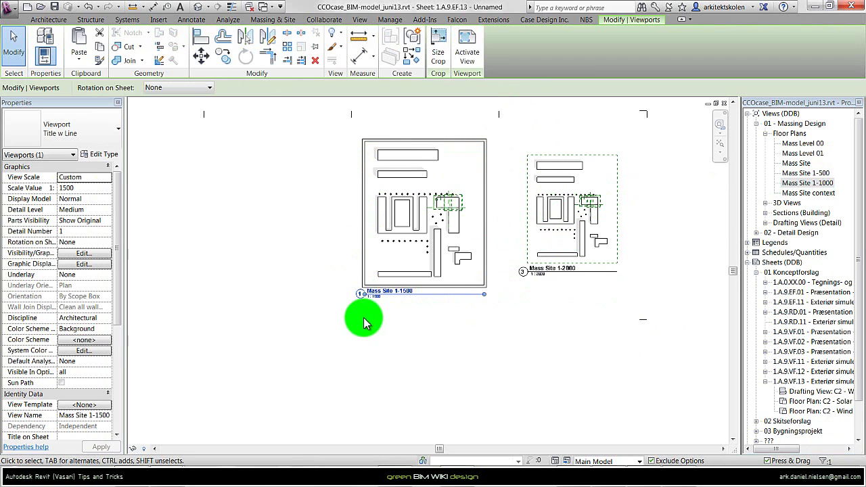
pyautogui.click(564, 201)
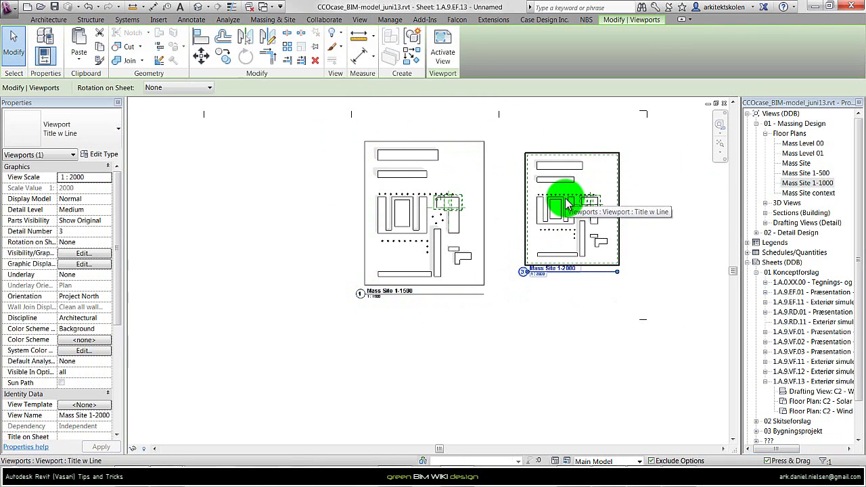
pyautogui.press('Delete')
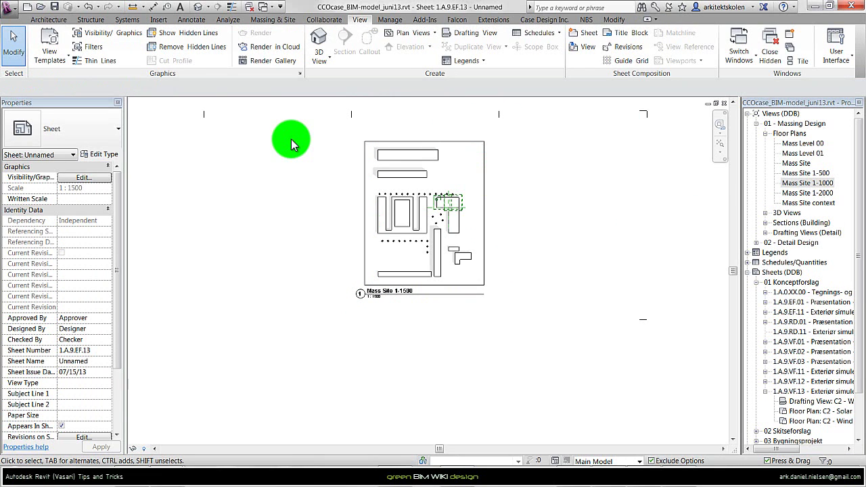
# Import the image Wind-summer_Plan_Context.JPG and place it on the sheet beside the Mass Site 1-1500 plan
pyautogui.click(159, 20)
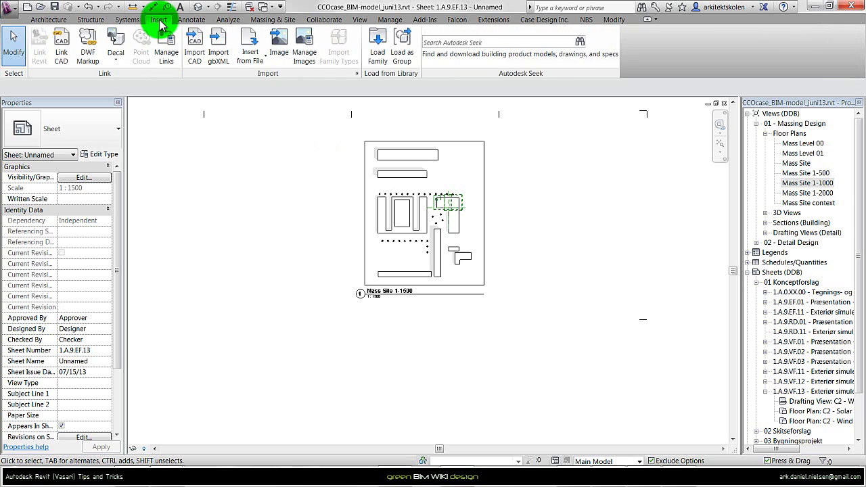
pyautogui.click(278, 52)
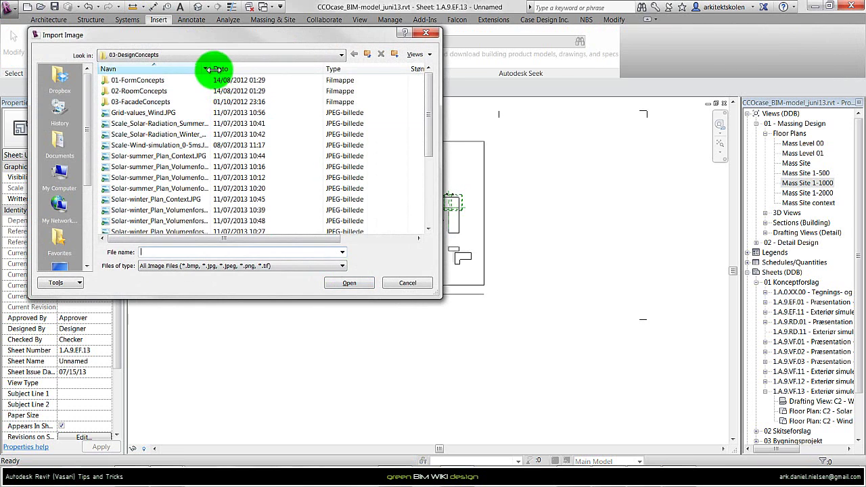
pyautogui.scroll(-4, 192, 146)
pyautogui.doubleClick(193, 147)
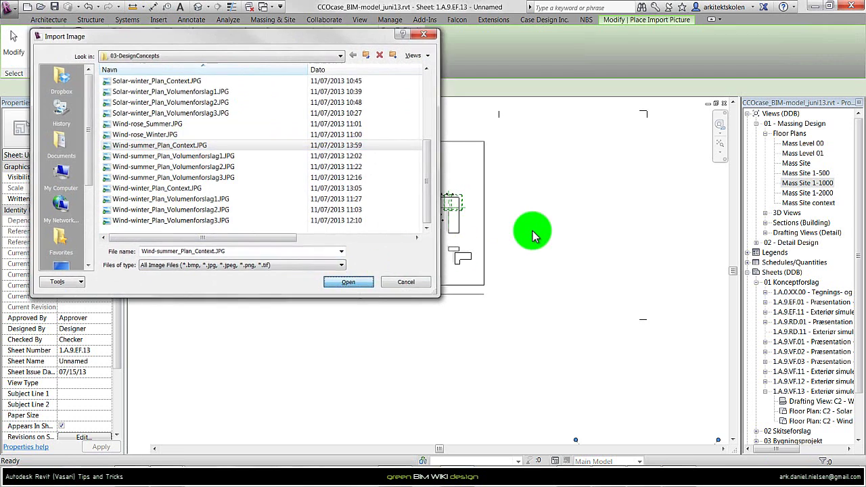
pyautogui.click(572, 217)
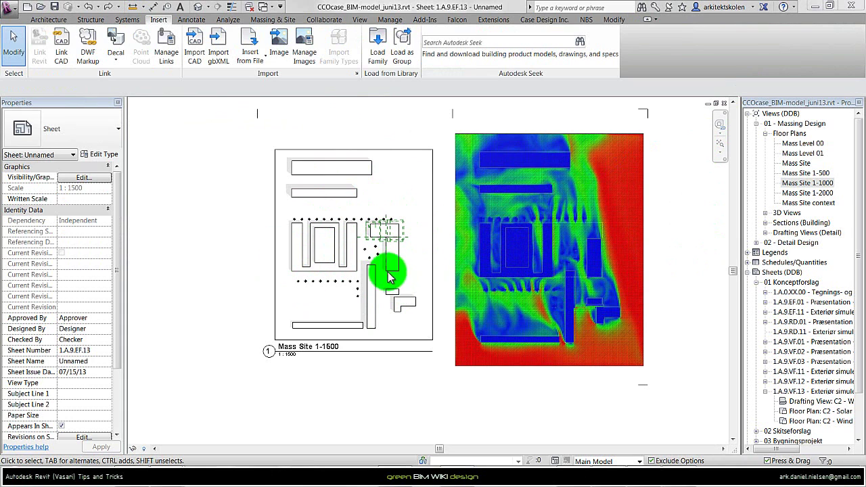
# Scale the wind image to about 176.6 by 218.4 and align it with the buildings of the Mass Site 1-1500 plan
pyautogui.click(634, 365)
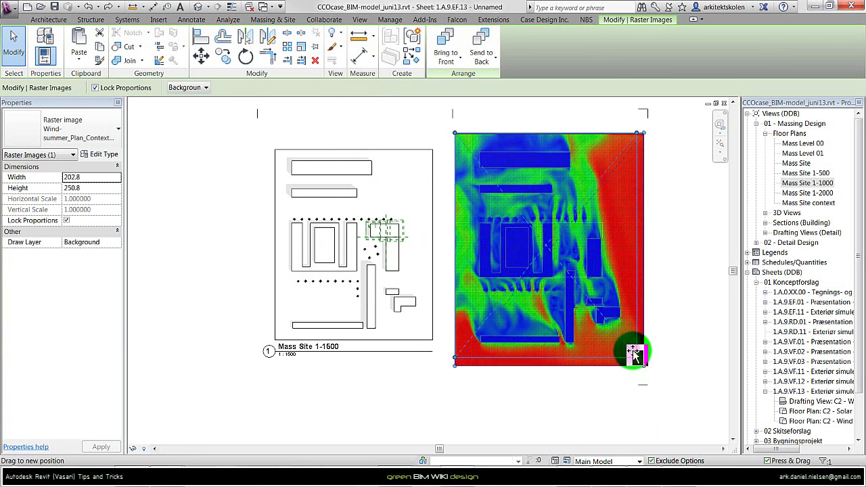
pyautogui.moveTo(634, 352); pyautogui.dragTo(623, 342)
pyautogui.moveTo(574, 227); pyautogui.dragTo(389, 232)
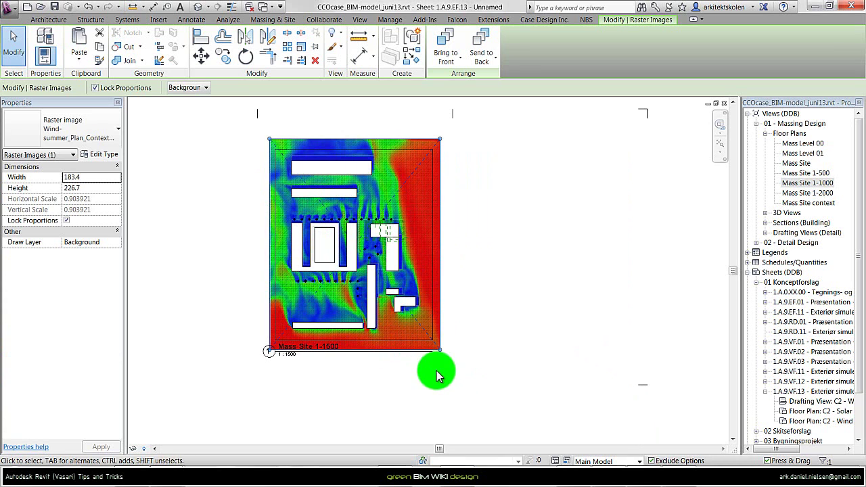
pyautogui.moveTo(271, 139); pyautogui.dragTo(276, 147)
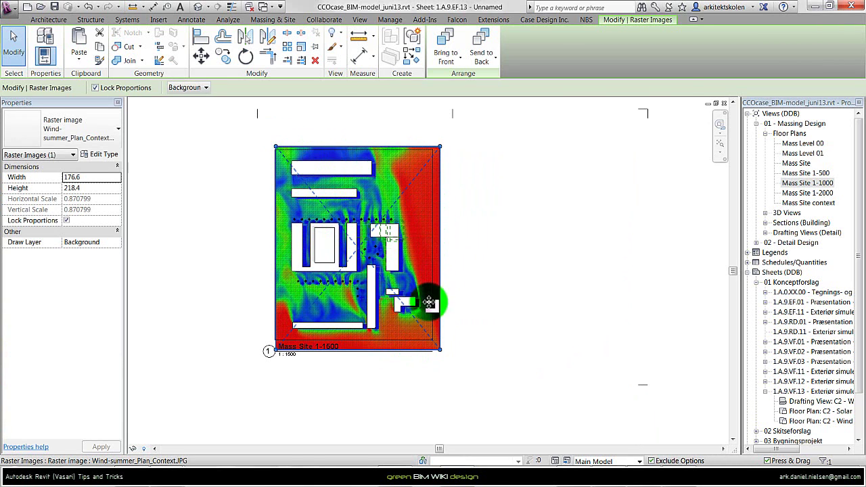
pyautogui.click(399, 112)
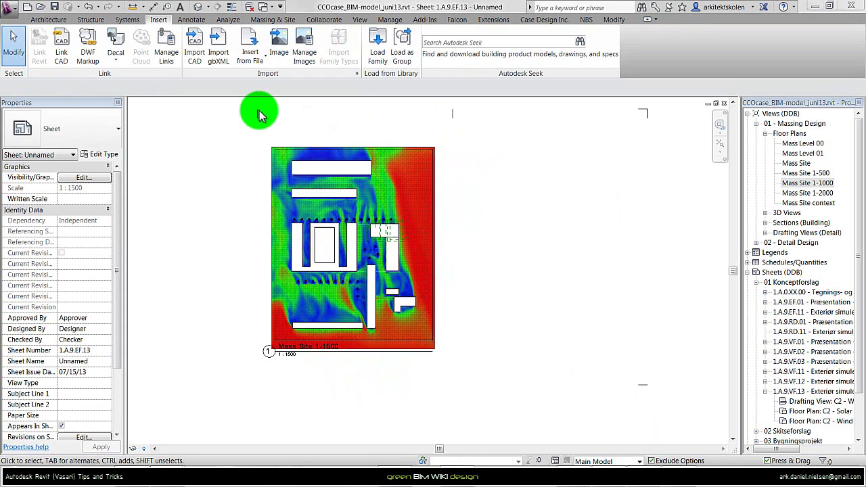
# Draw a detail line rectangle tracing the frame of the Mass Site 1-1500 plan on the sheet
pyautogui.click(193, 20)
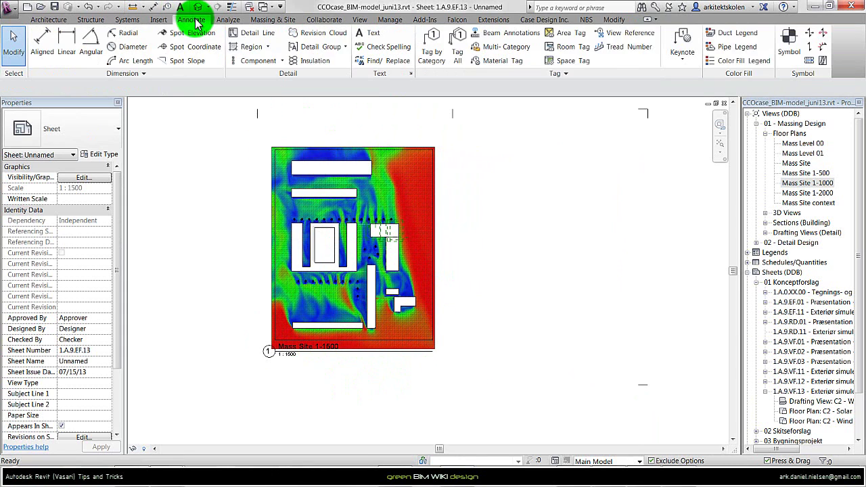
pyautogui.click(265, 34)
pyautogui.click(446, 34)
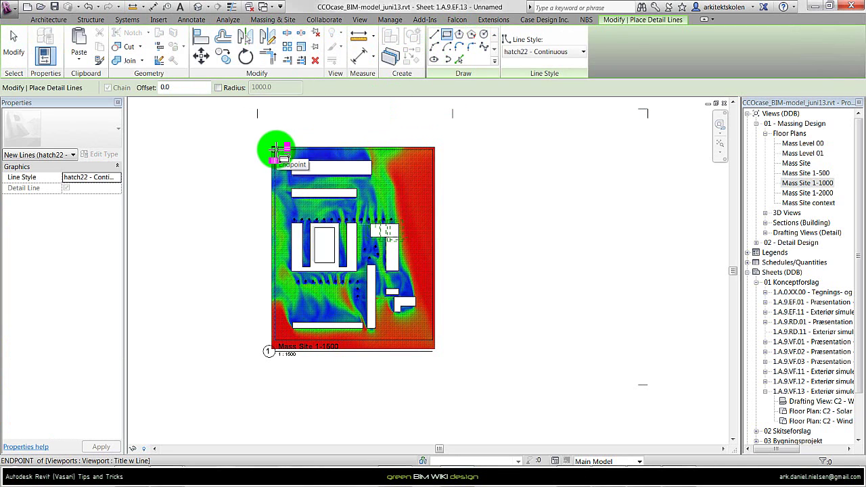
pyautogui.moveTo(275, 147); pyautogui.dragTo(435, 343)
pyautogui.press('Escape')
pyautogui.press('Escape')
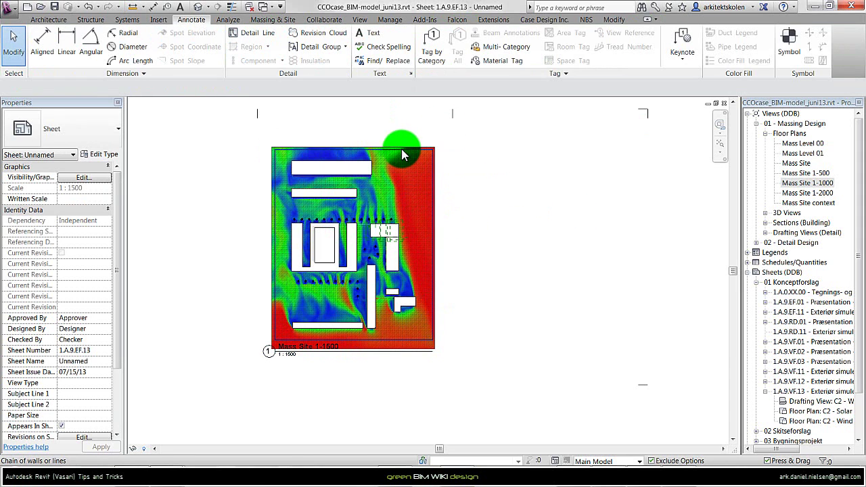
# Copy the detail line rectangle horizontally to the empty area beside the wind image
pyautogui.click(401, 150)
pyautogui.press('c')
pyautogui.press('o')
pyautogui.click(402, 150)
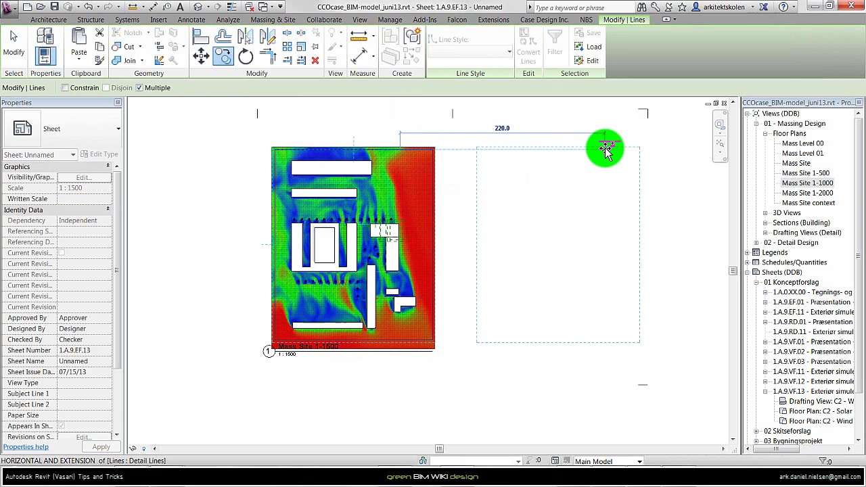
pyautogui.click(602, 150)
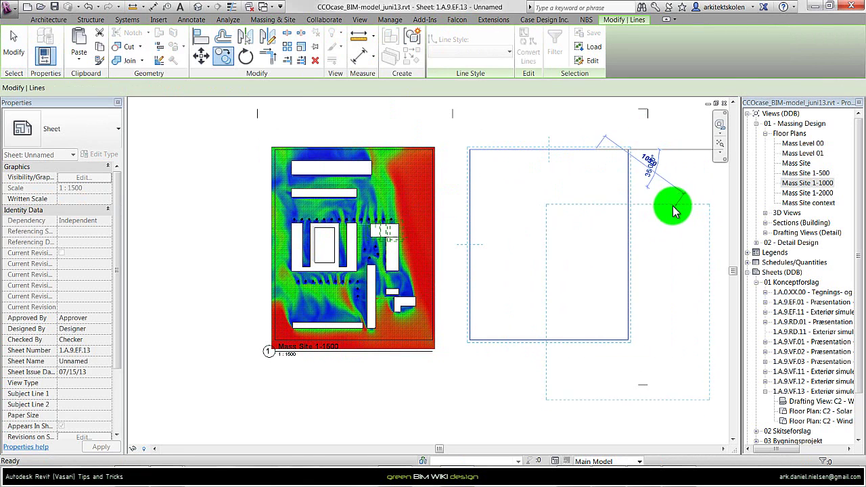
pyautogui.press('Escape')
pyautogui.press('Escape')
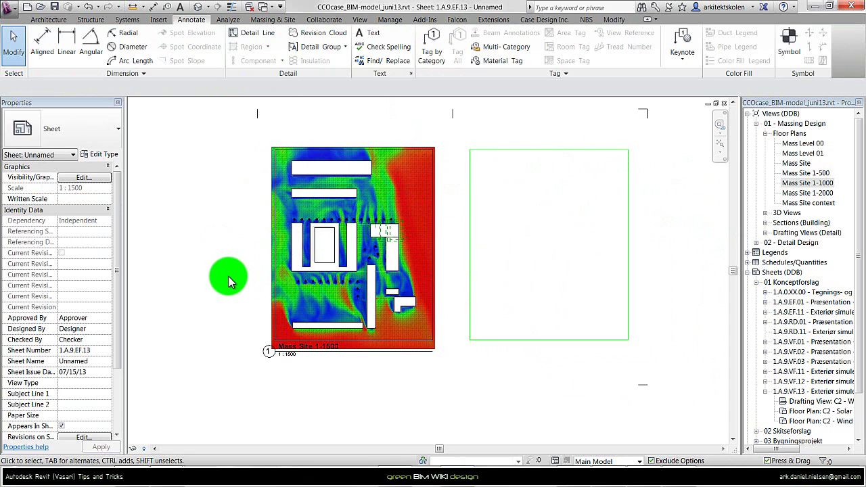
# Activate the Mass Site 1-1500 viewport, draw a scope box around the site plan, and name it Simulation - top view
pyautogui.click(311, 175)
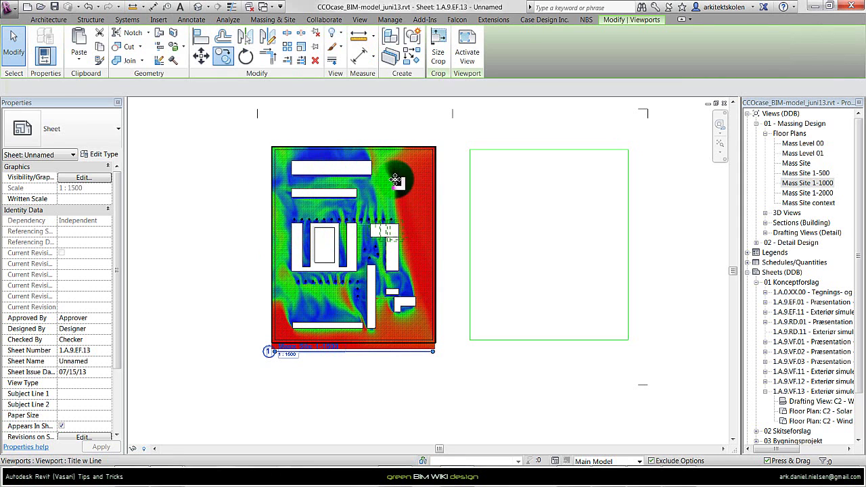
pyautogui.click(466, 52)
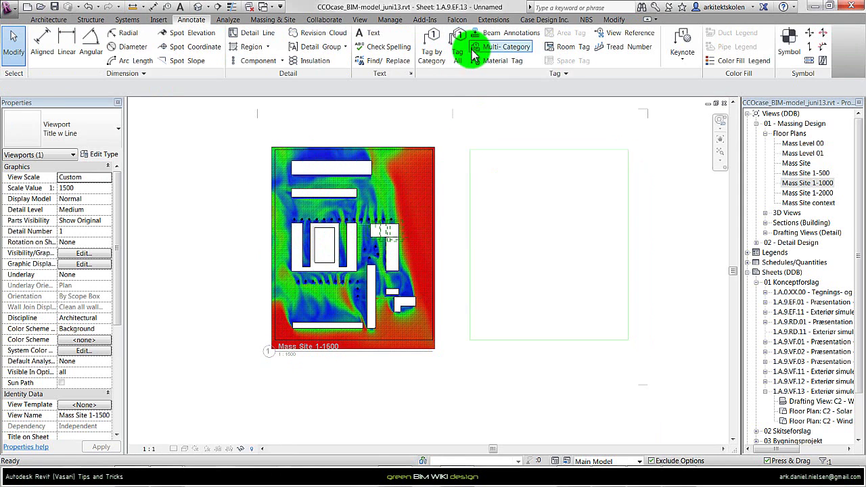
pyautogui.click(454, 142)
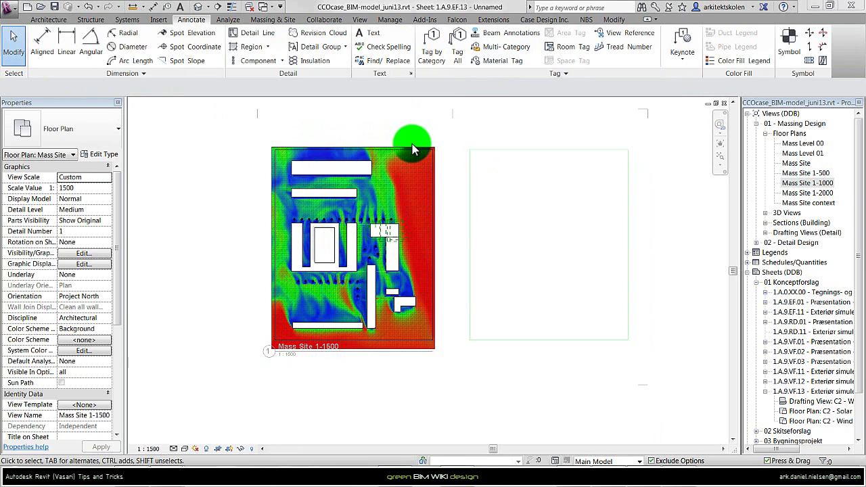
pyautogui.click(359, 18)
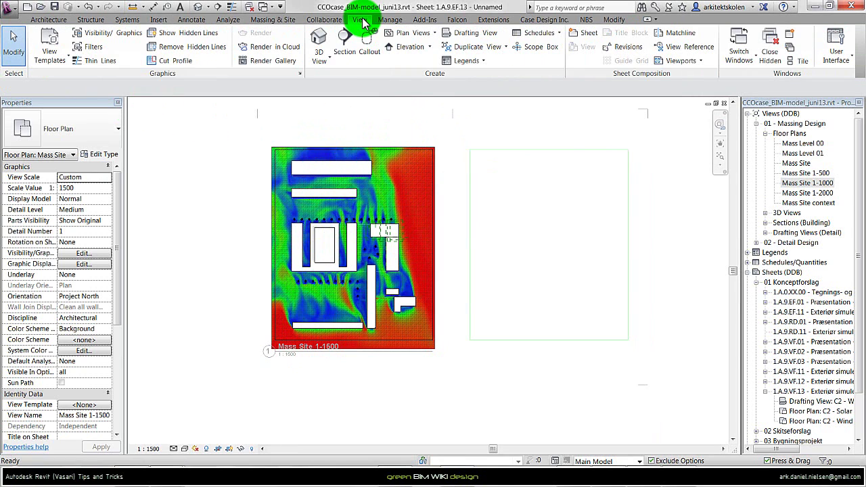
pyautogui.click(533, 49)
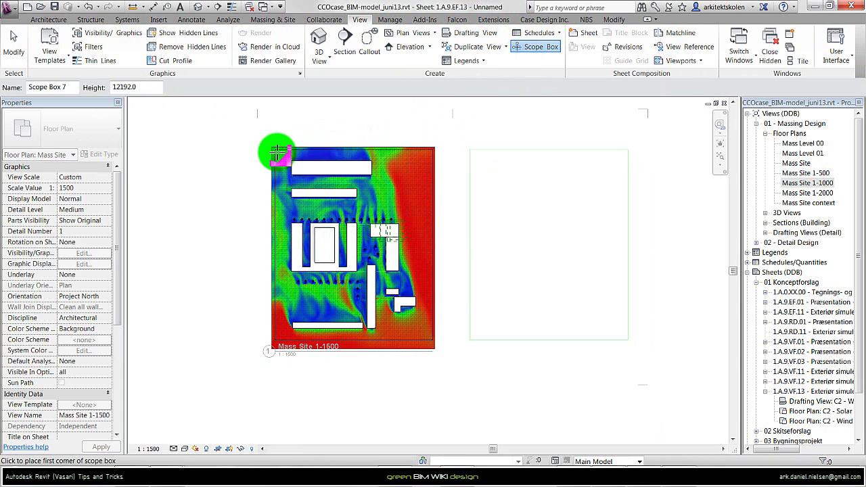
pyautogui.click(431, 332)
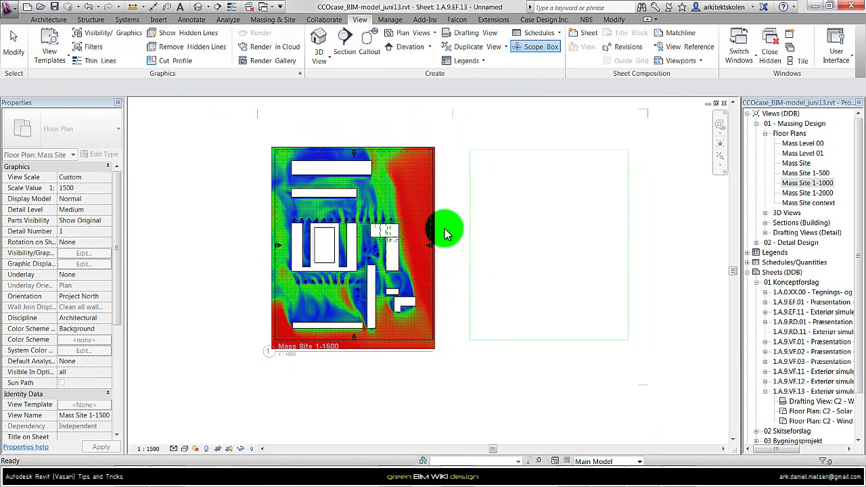
pyautogui.click(359, 164)
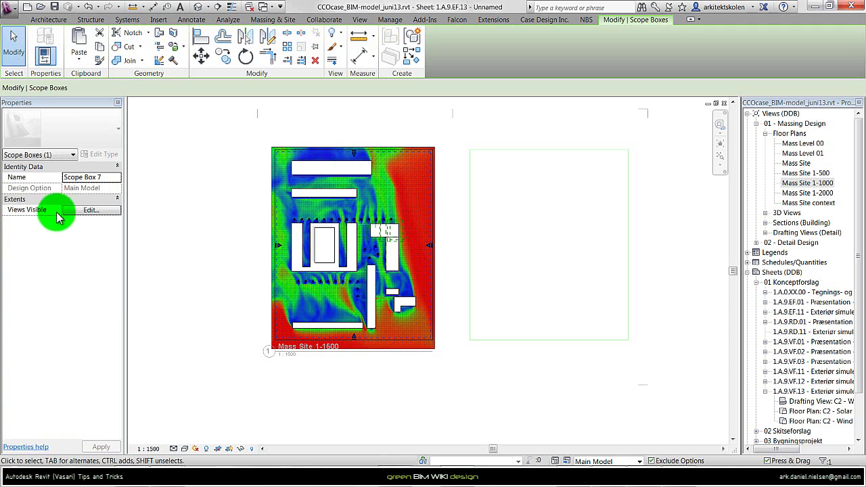
pyautogui.click(103, 177)
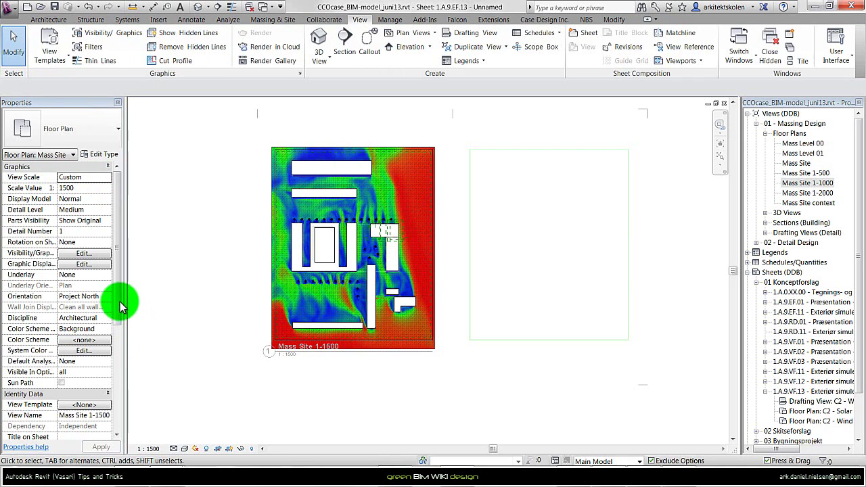
# Assign the Simulation - top view scope box to the Mass Site 1-1500 plan and deactivate the view
pyautogui.moveTo(119, 181); pyautogui.dragTo(119, 427)
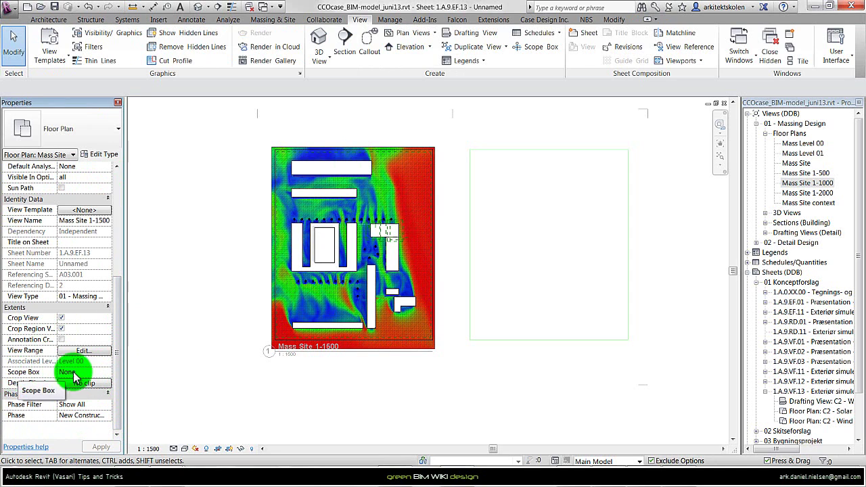
pyautogui.click(109, 371)
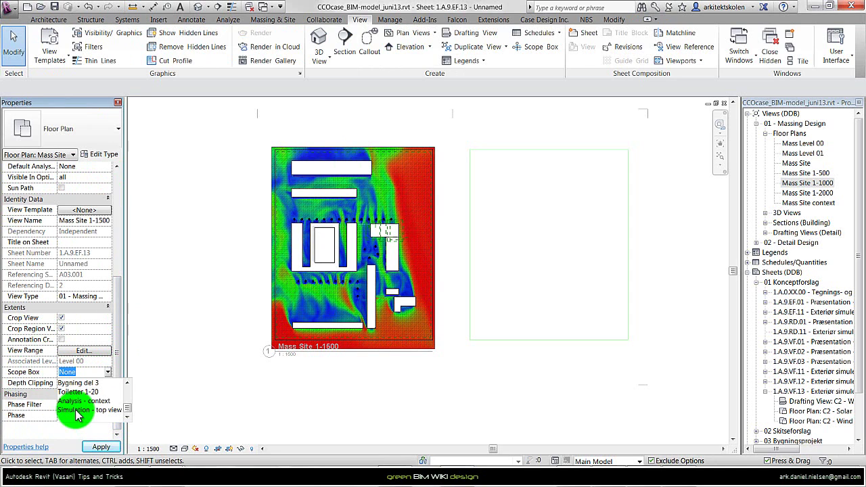
pyautogui.click(76, 410)
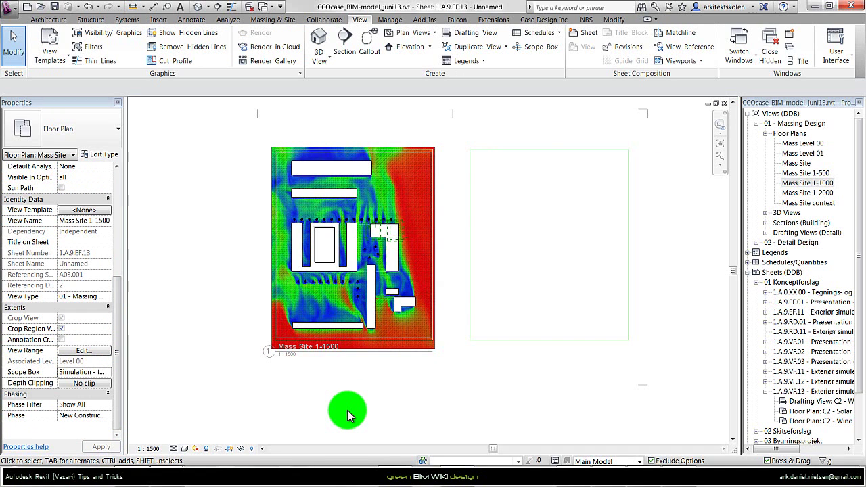
pyautogui.rightClick(447, 139)
pyautogui.click(477, 185)
# Move the wind image off the site plan to the far side of the copied detail line rectangle
pyautogui.click(267, 165)
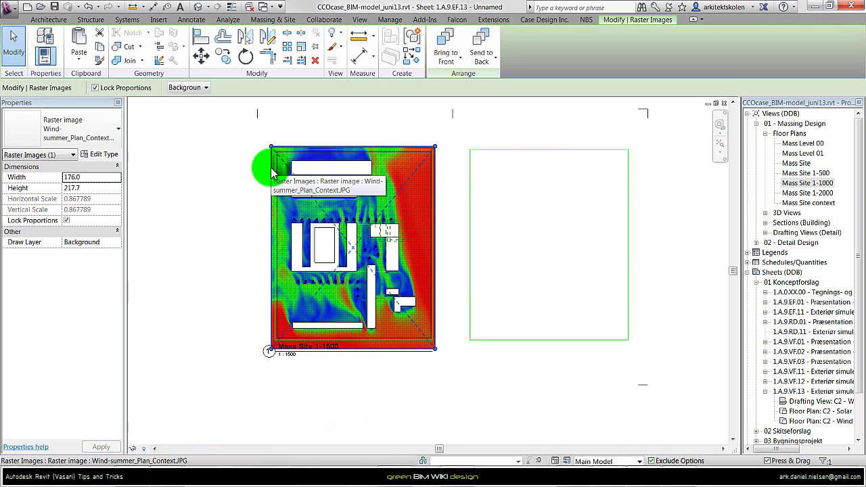
pyautogui.moveTo(266, 165); pyautogui.dragTo(675, 168)
pyautogui.click(431, 169)
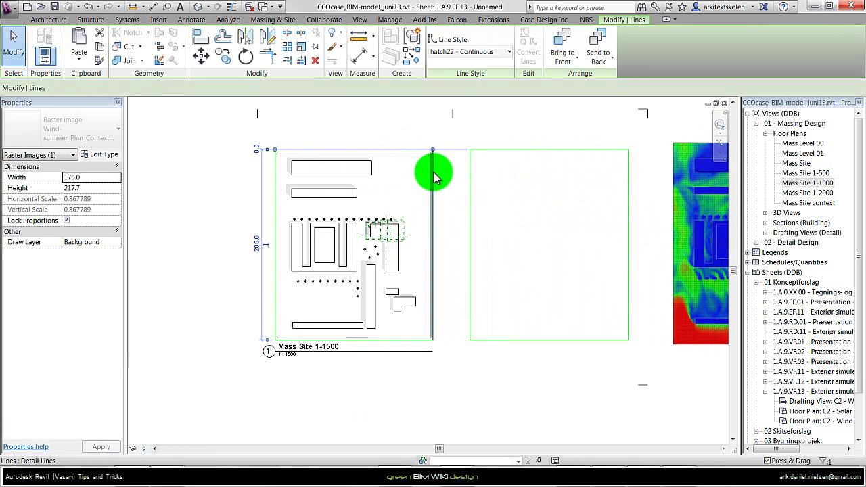
pyautogui.press('Escape')
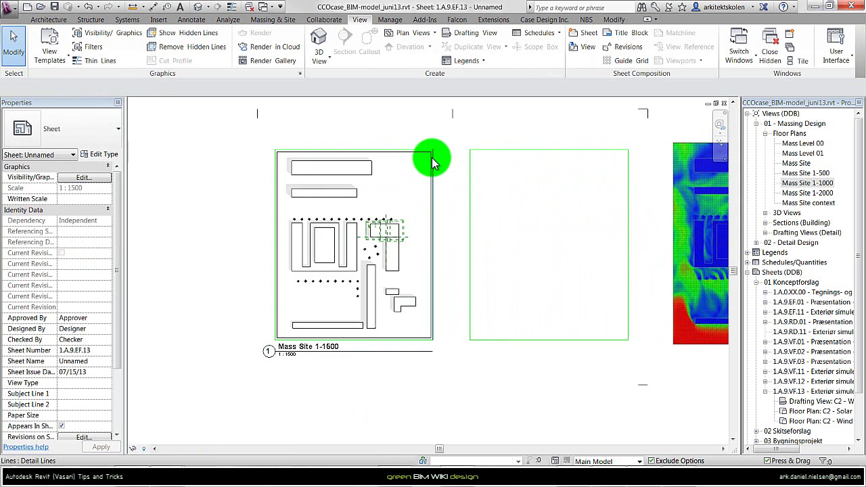
# Adjust the detail line rectangle around the Mass Site 1-1500 plan so its edges match the view's new crop frame
pyautogui.click(392, 150)
pyautogui.moveTo(392, 150)
pyautogui.mouseDown()
pyautogui.moveTo(390, 162)
pyautogui.moveTo(396, 153)
pyautogui.mouseUp()
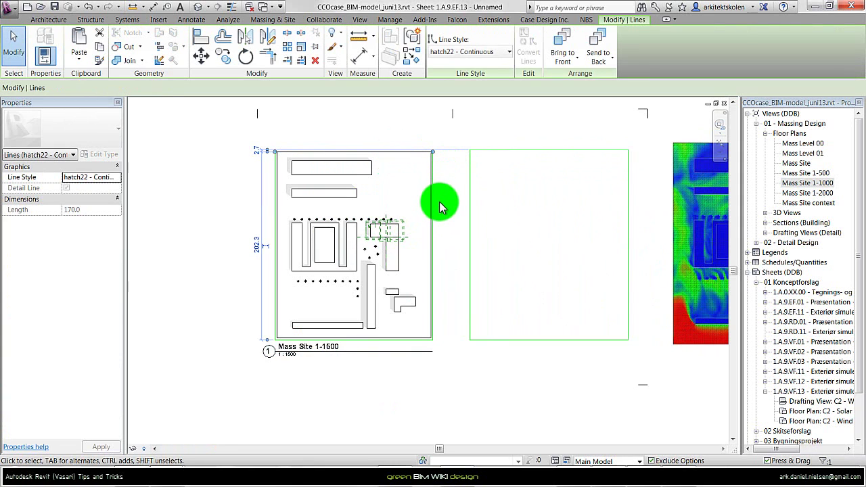
pyautogui.moveTo(432, 201); pyautogui.dragTo(431, 201)
pyautogui.moveTo(410, 339); pyautogui.dragTo(407, 341)
pyautogui.click(441, 317)
# Create a guide grid named Simulation - frames and shrink its extents to the upper part of the sheet
pyautogui.scroll(-2, 441, 317)
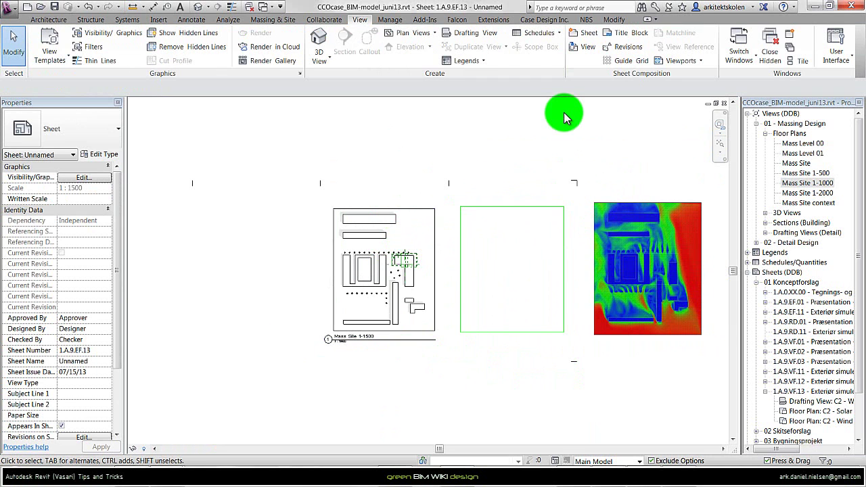
pyautogui.click(634, 65)
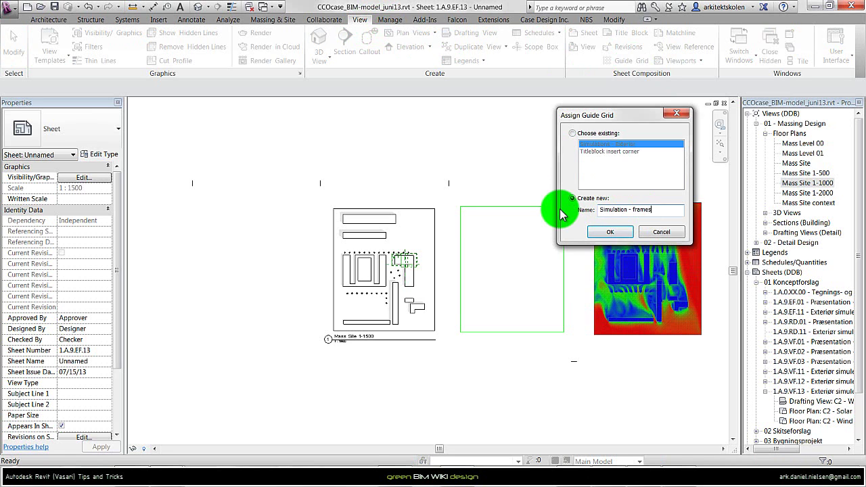
pyautogui.press('Return')
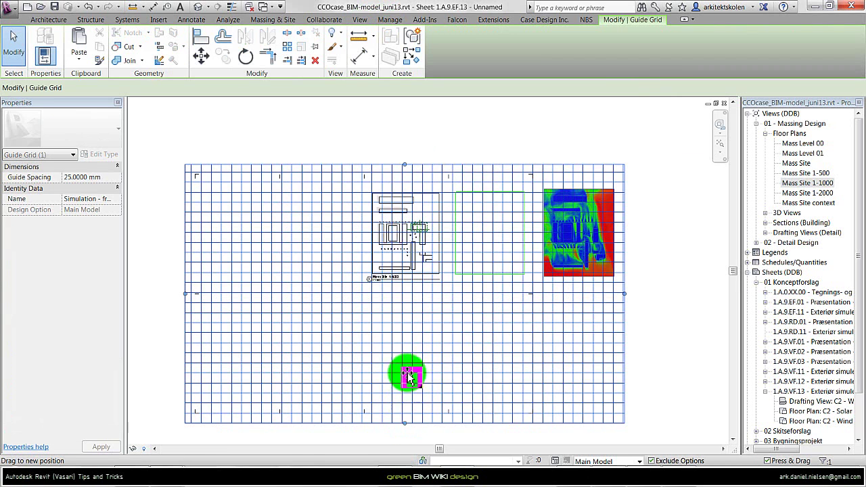
pyautogui.moveTo(409, 377); pyautogui.dragTo(406, 239)
pyautogui.moveTo(623, 201); pyautogui.dragTo(540, 197)
# Check the title block's dimensions and set the guide grid's spacing to 210 mm
pyautogui.click(197, 295)
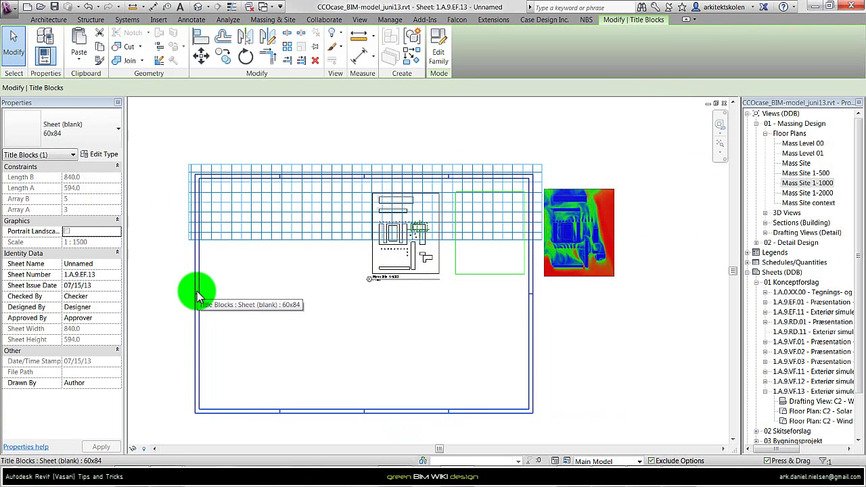
pyautogui.click(356, 164)
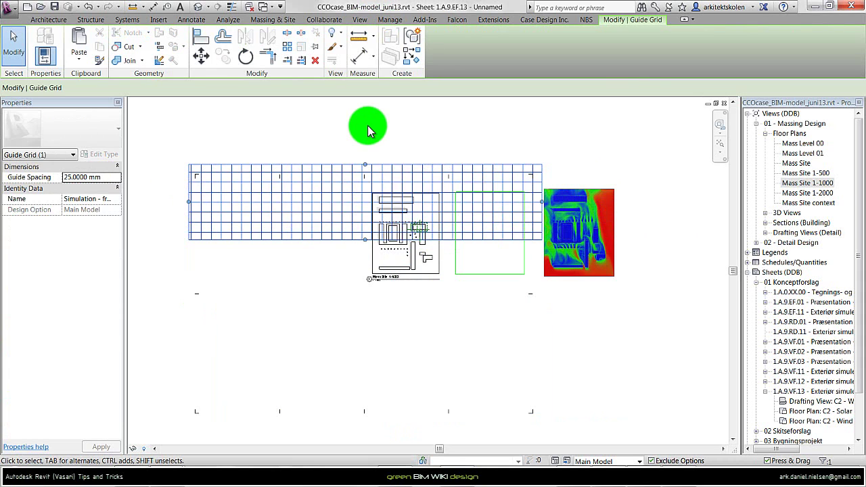
pyautogui.click(108, 178)
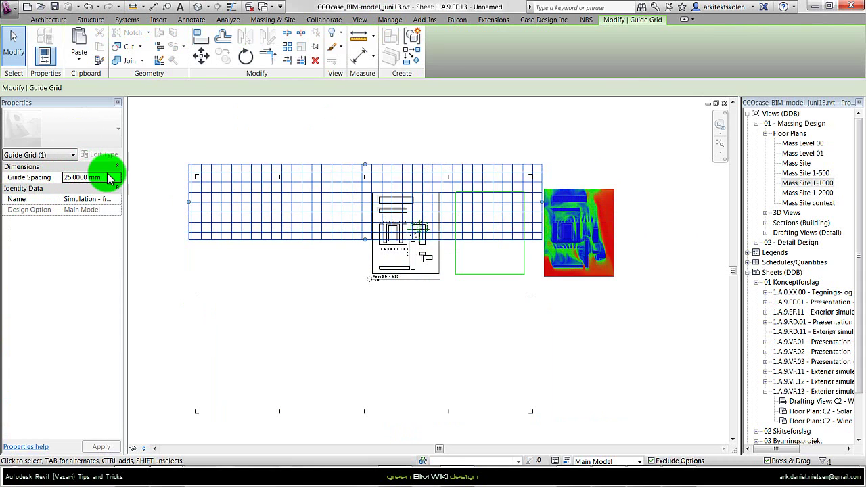
pyautogui.click(110, 179)
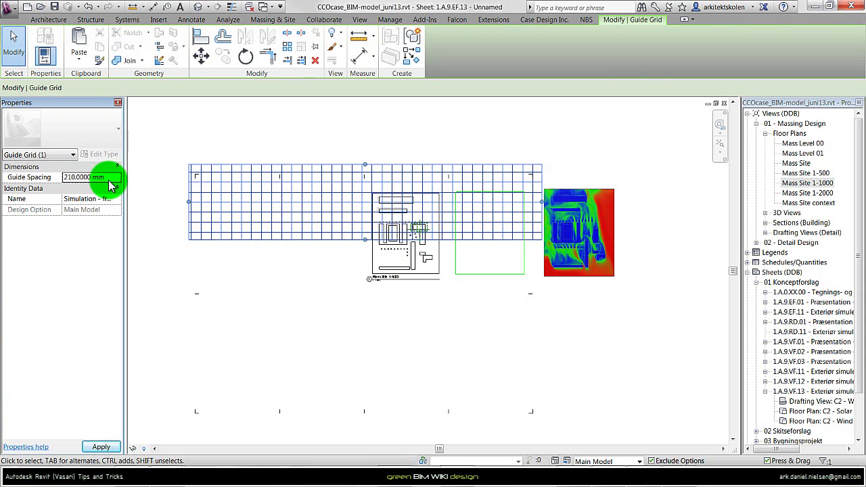
pyautogui.press('Return')
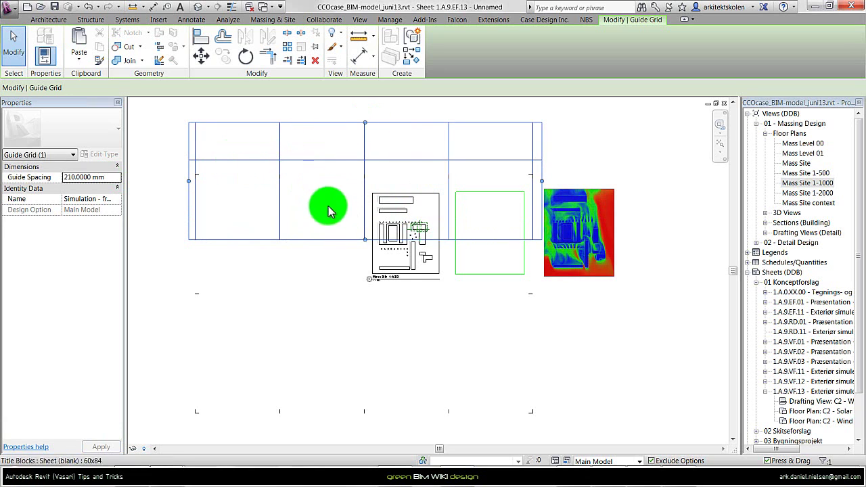
# Shorten the guide grid from its lower edge and move it down over the upper part of the sheet
pyautogui.moveTo(366, 240); pyautogui.dragTo(366, 207)
pyautogui.press('v')
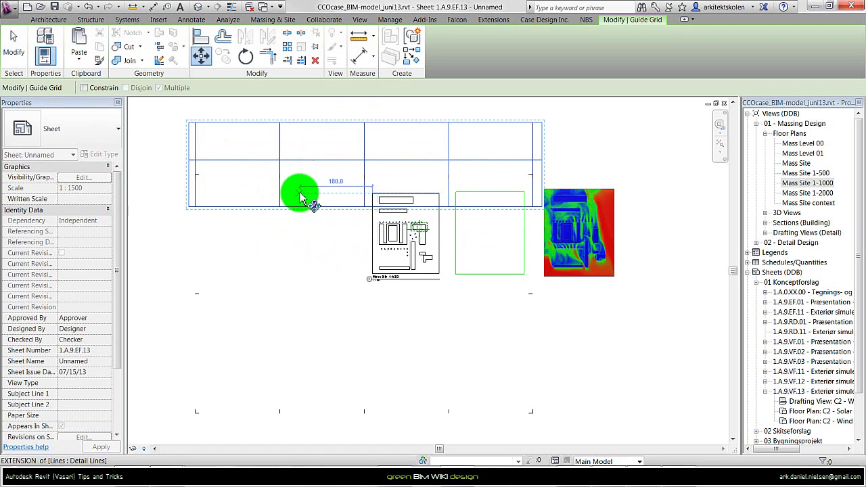
pyautogui.click(315, 119)
pyautogui.click(315, 161)
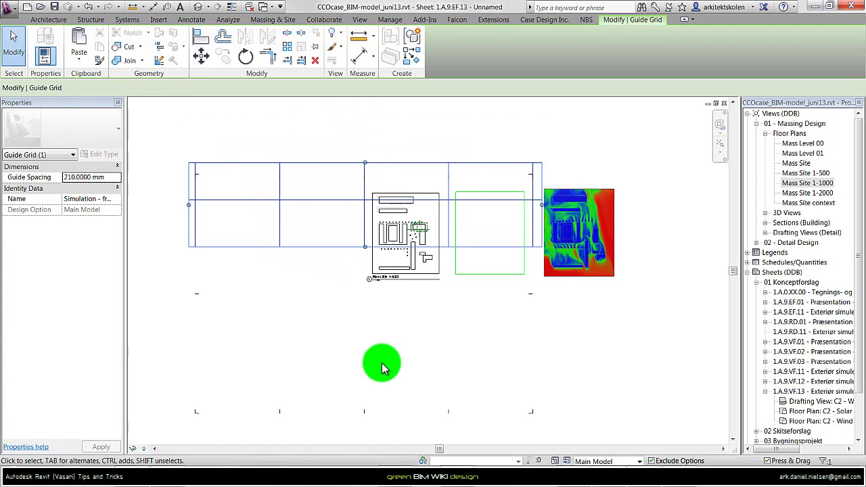
pyautogui.scroll(1, 425, 301)
pyautogui.scroll(1, 425, 301)
pyautogui.scroll(-2, 483, 337)
pyautogui.click(483, 338)
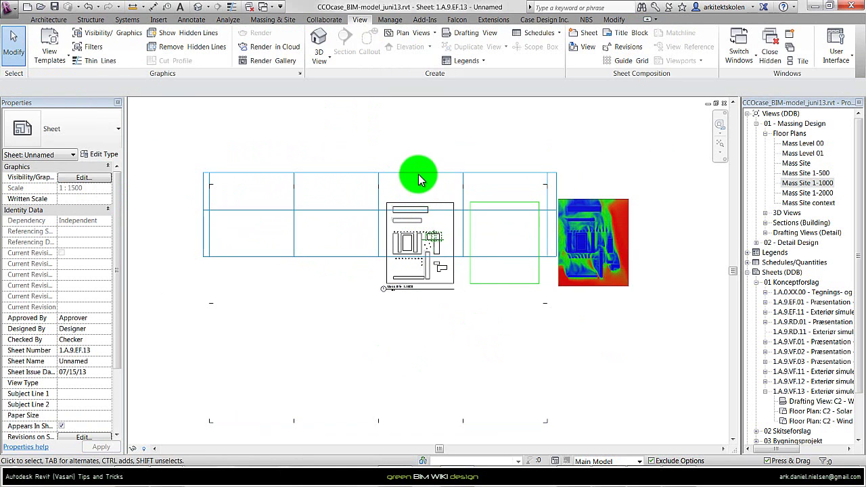
# Set the guide grid's spacing to 105 mm and shorten its lower edge to just below the horizontal guide line
pyautogui.click(257, 174)
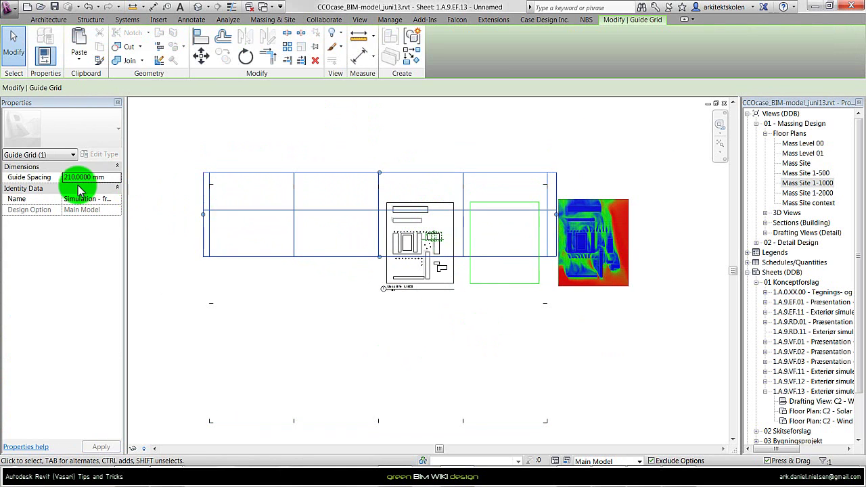
pyautogui.click(76, 178)
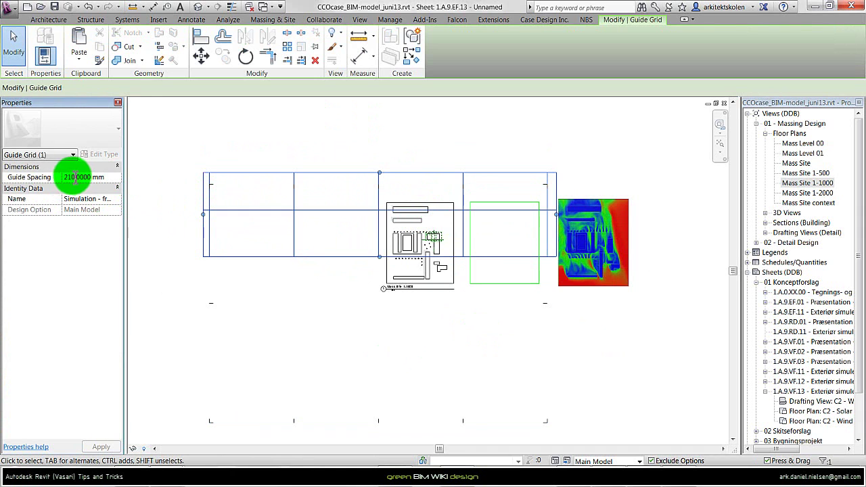
pyautogui.moveTo(76, 178); pyautogui.dragTo(24, 179)
pyautogui.write('105')
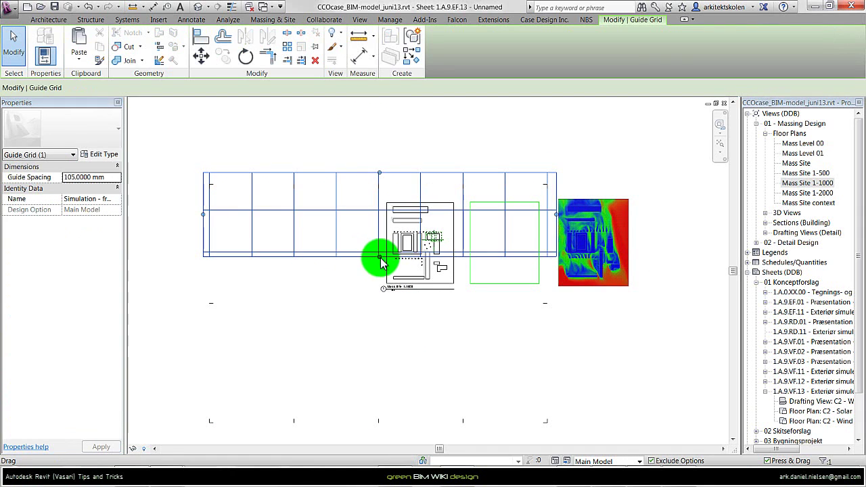
pyautogui.moveTo(380, 257); pyautogui.dragTo(380, 238)
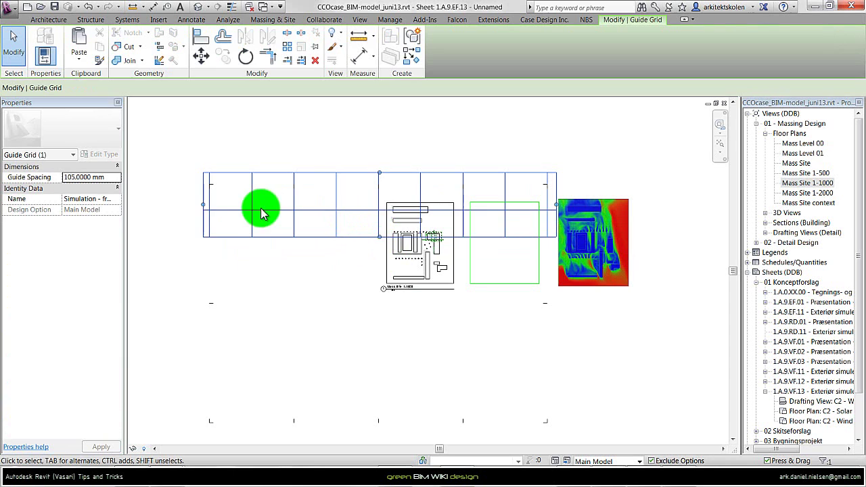
pyautogui.click(480, 127)
# Move the Mass Site 1-1500 viewport with its detail line frame so the frame's top midpoint lies on the guide grid intersection
pyautogui.scroll(3, 436, 192)
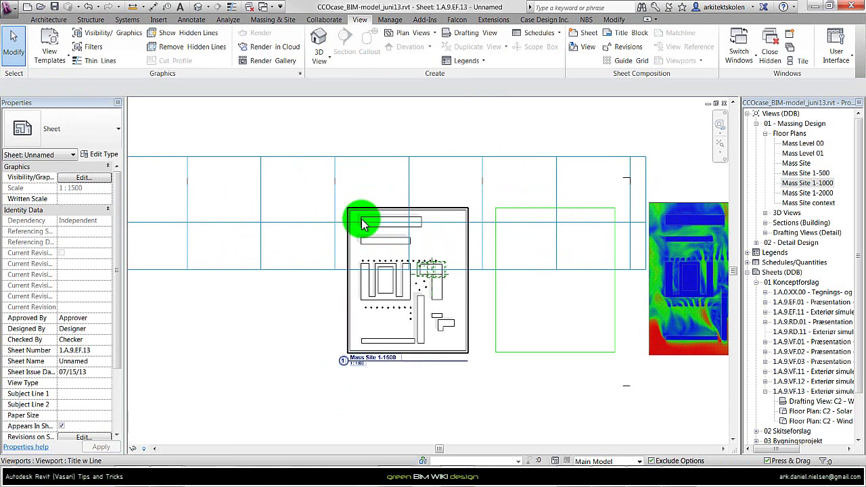
pyautogui.moveTo(296, 396); pyautogui.dragTo(477, 178)
pyautogui.click(201, 54)
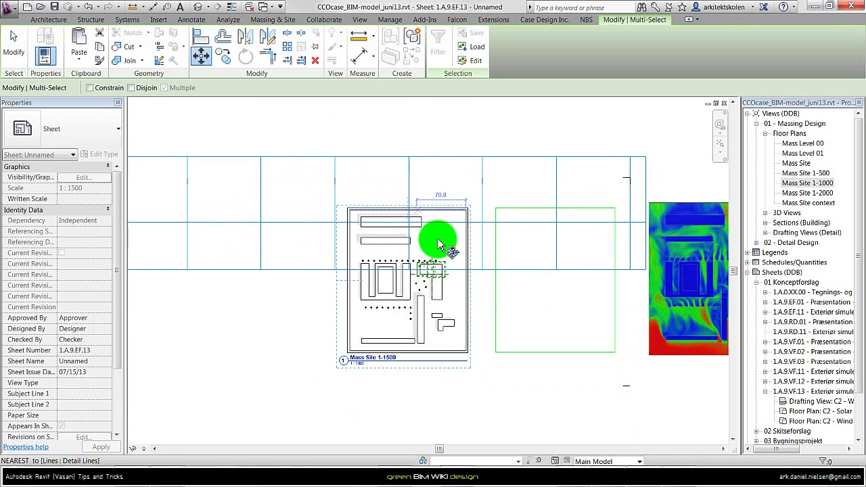
pyautogui.scroll(4, 409, 203)
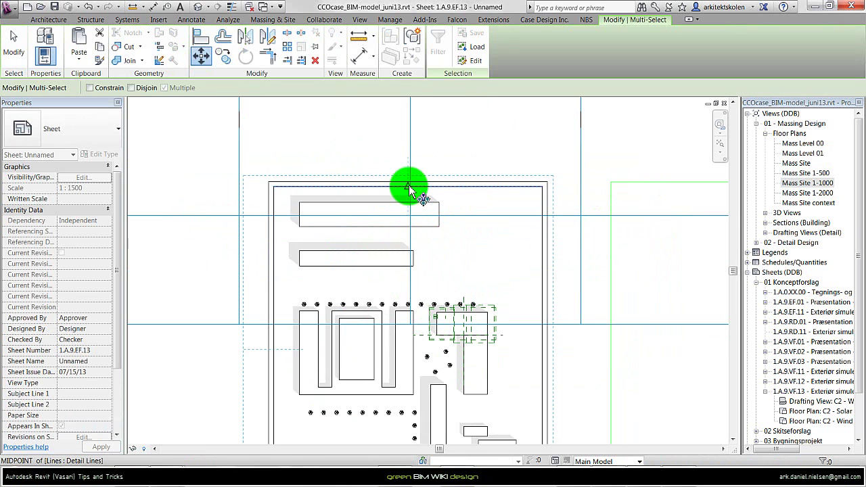
pyautogui.click(408, 185)
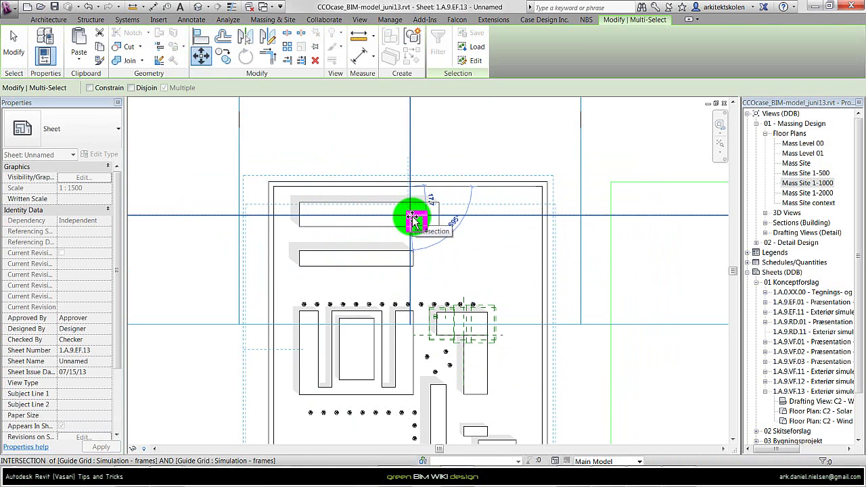
pyautogui.click(411, 218)
pyautogui.scroll(-3, 483, 203)
pyautogui.click(315, 353)
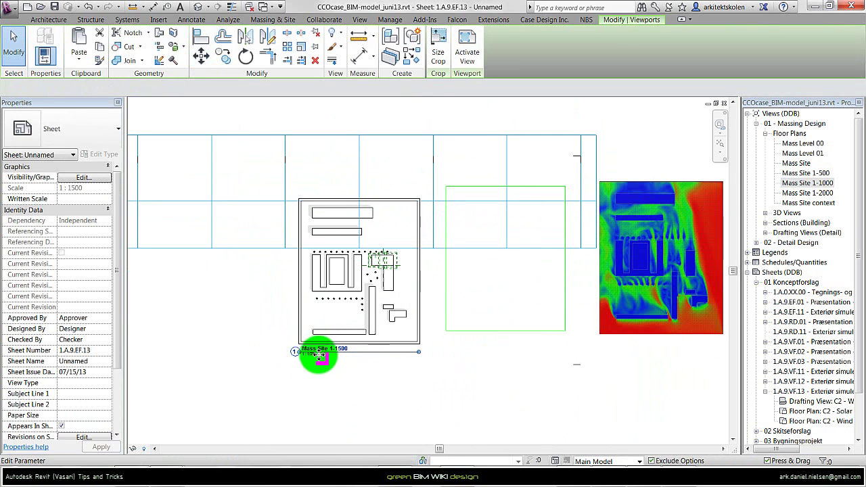
# Switch the Mass Site 1-1500 viewport to a viewport type without a title
pyautogui.click(91, 132)
pyautogui.click(69, 167)
pyautogui.click(353, 391)
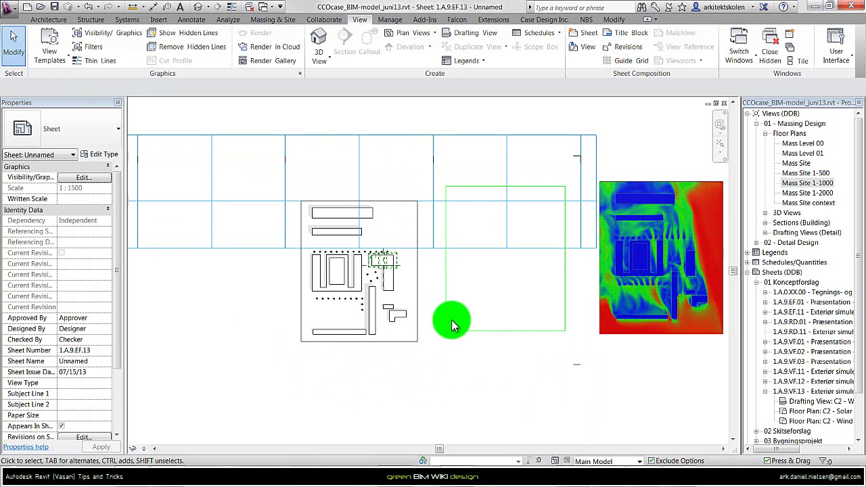
# Copy the site plan's detail line frame 210 mm to each side along the guide grid, giving three frames in a row
pyautogui.scroll(-1, 585, 156)
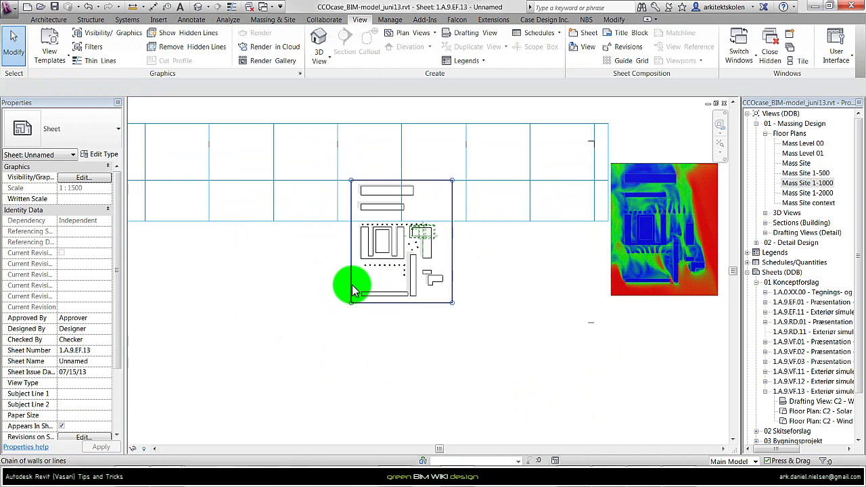
pyautogui.click(350, 287)
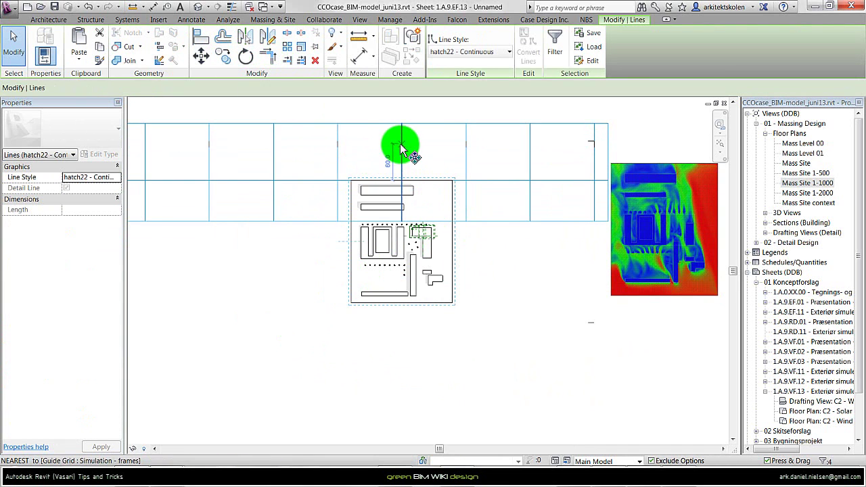
pyautogui.click(402, 159)
pyautogui.click(529, 159)
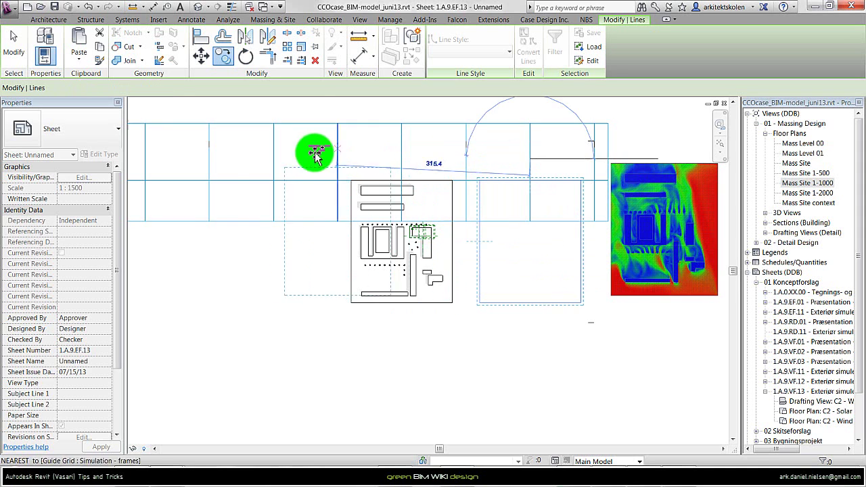
pyautogui.click(274, 160)
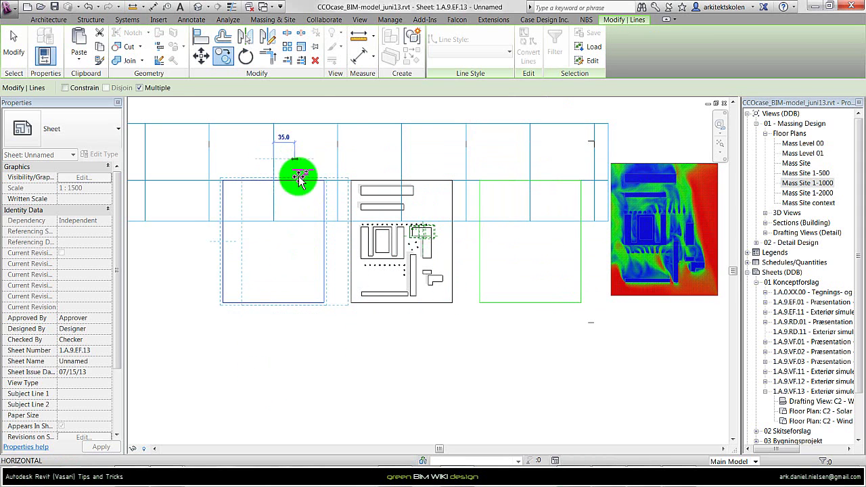
pyautogui.scroll(-3, 379, 186)
pyautogui.press('Escape')
pyautogui.press('Escape')
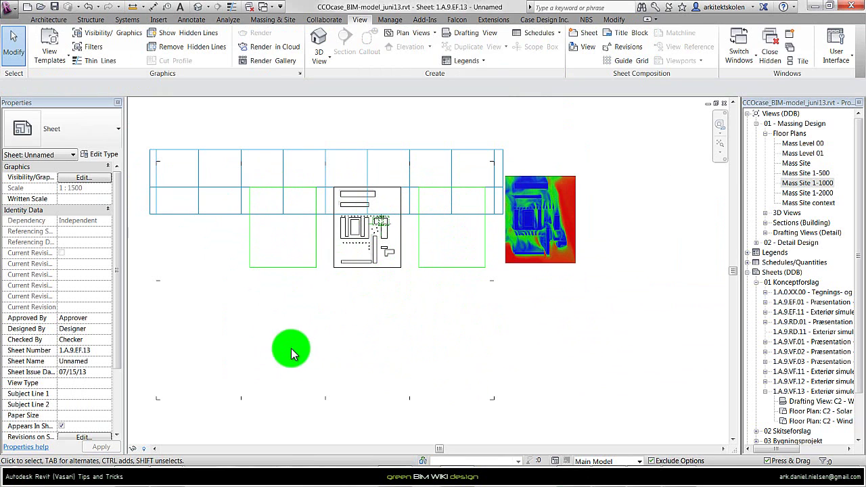
# Select only the lines of the three frames, excluding the viewport, and copy them 297 mm straight down as a second row
pyautogui.moveTo(224, 292); pyautogui.dragTo(499, 178)
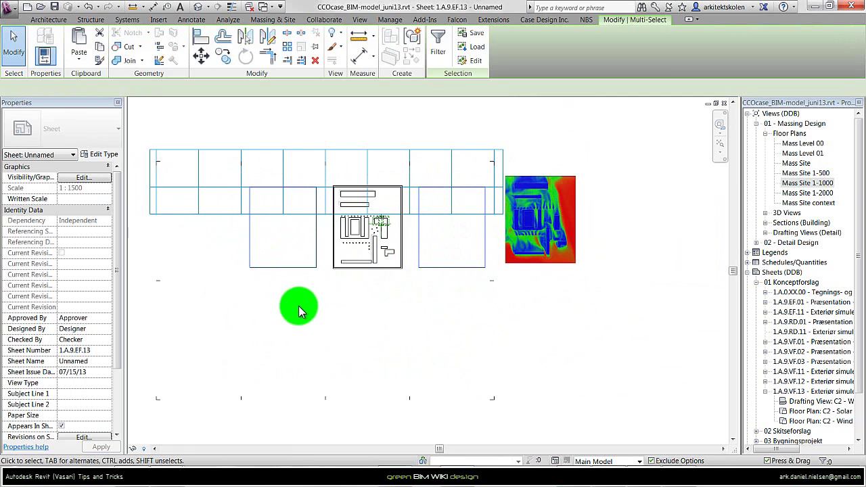
pyautogui.click(438, 46)
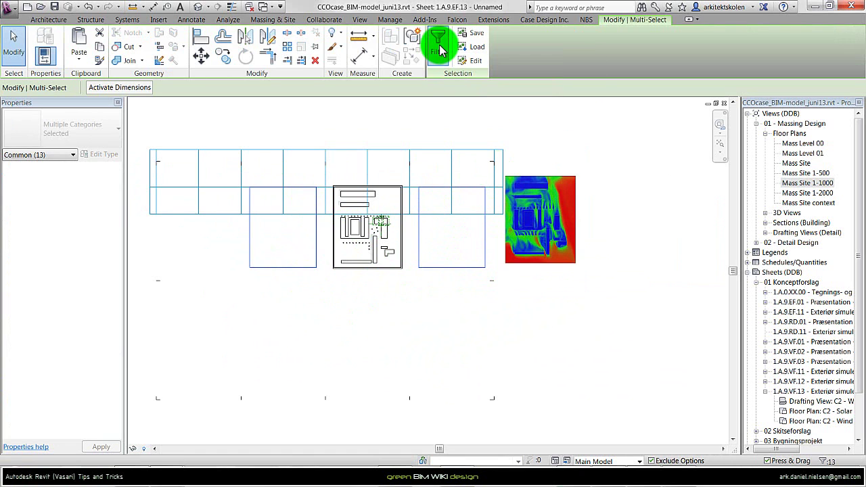
pyautogui.click(515, 174)
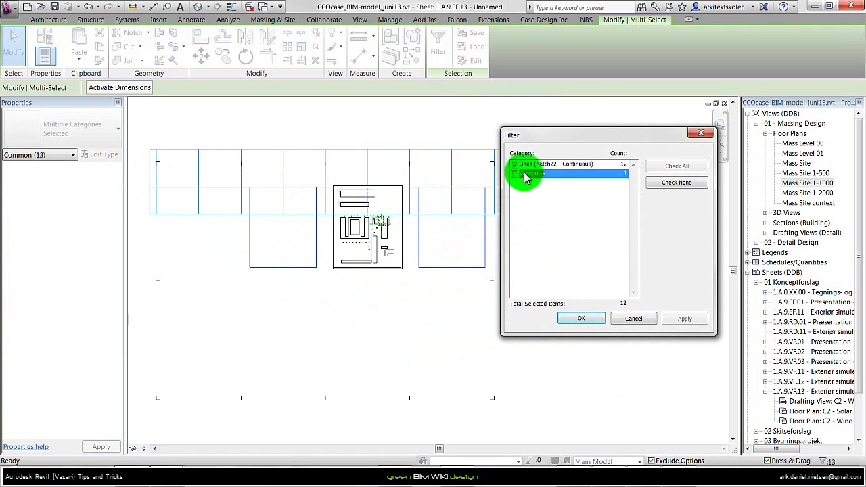
pyautogui.click(581, 317)
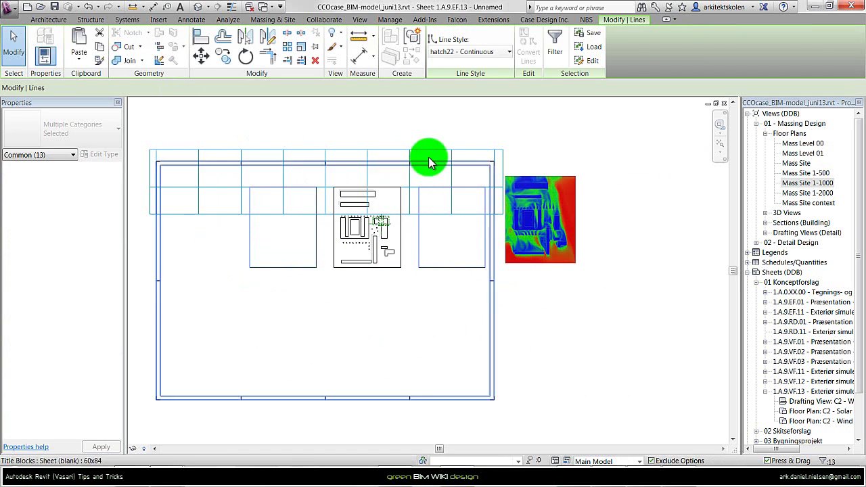
pyautogui.click(223, 56)
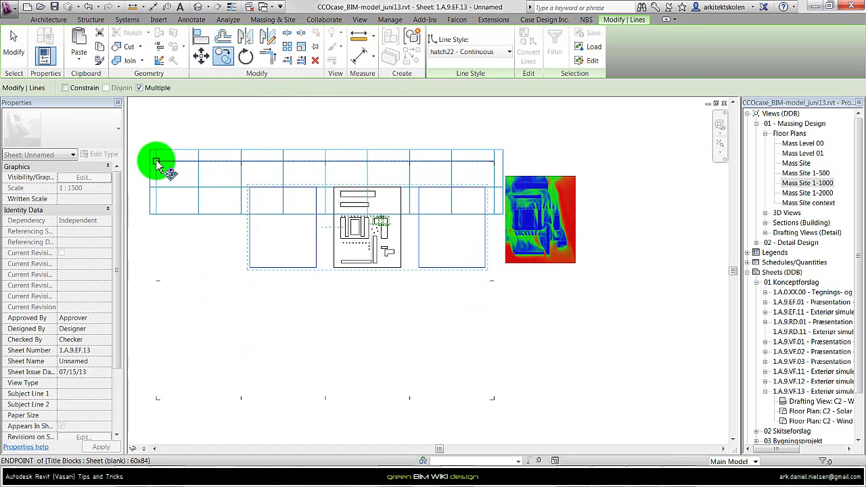
pyautogui.click(157, 163)
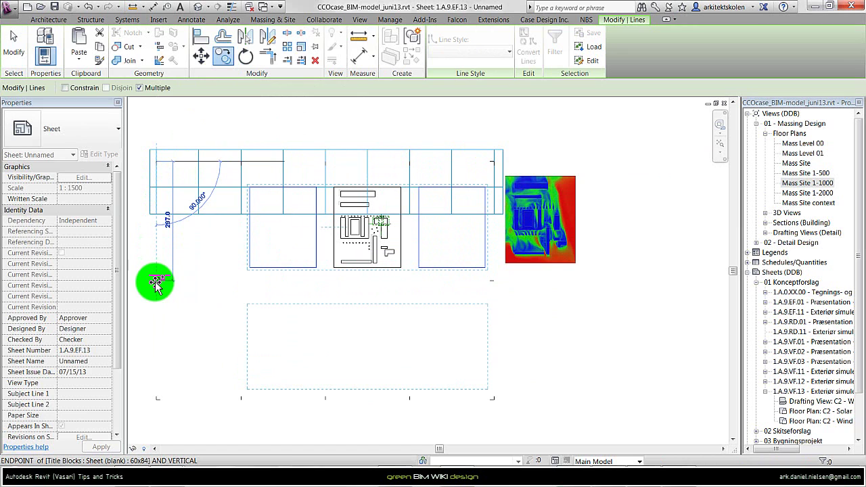
pyautogui.click(156, 283)
pyautogui.press('Escape')
pyautogui.press('Escape')
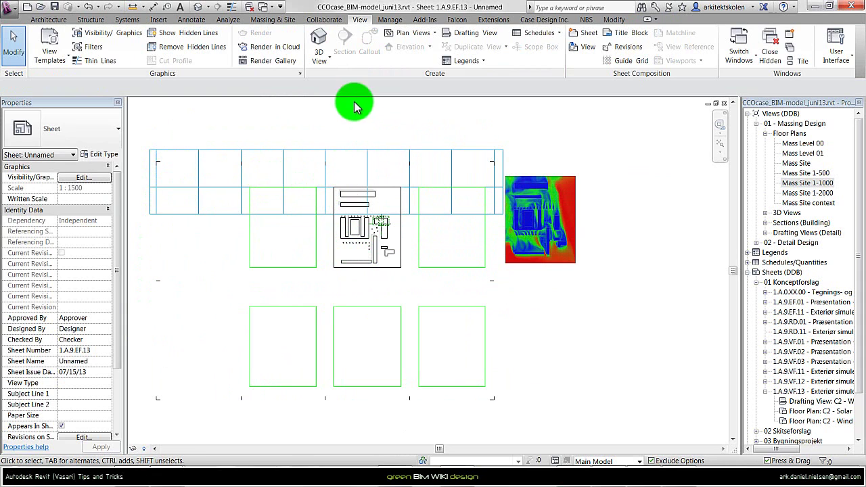
# Add a centred two-line text note "Shadow Range Summer" above the upper-left frame, spanning two guide grid cells
pyautogui.click(192, 20)
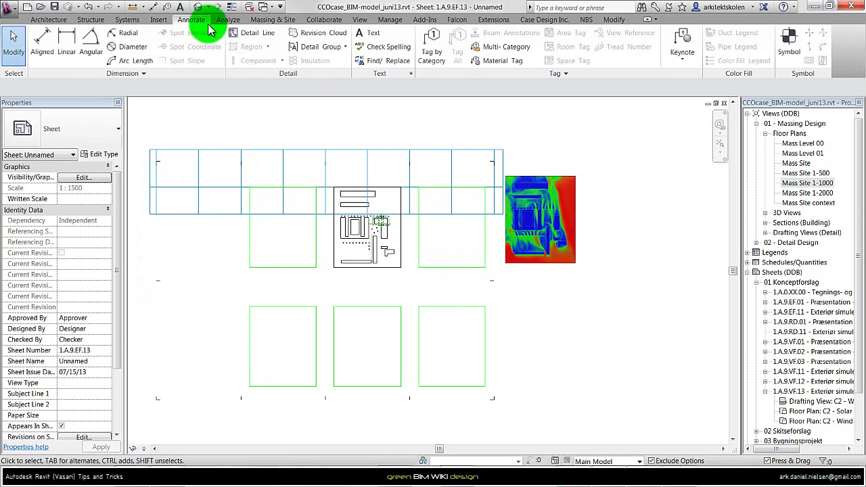
pyautogui.click(370, 35)
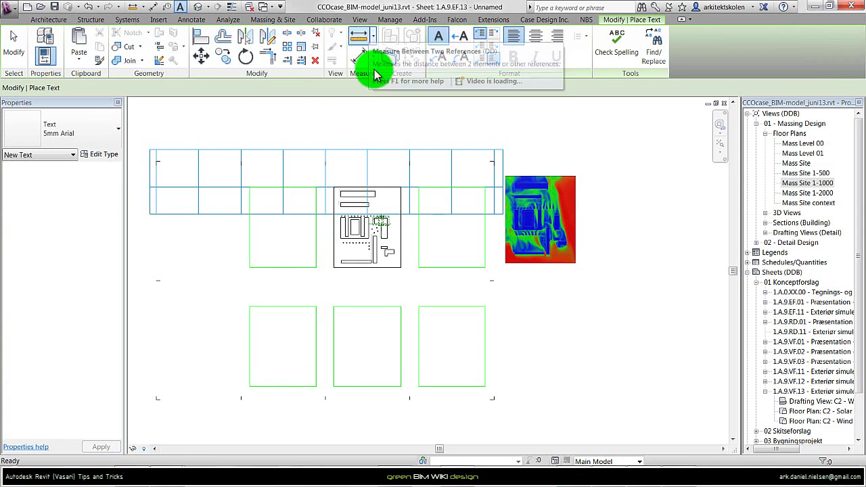
pyautogui.scroll(4, 241, 203)
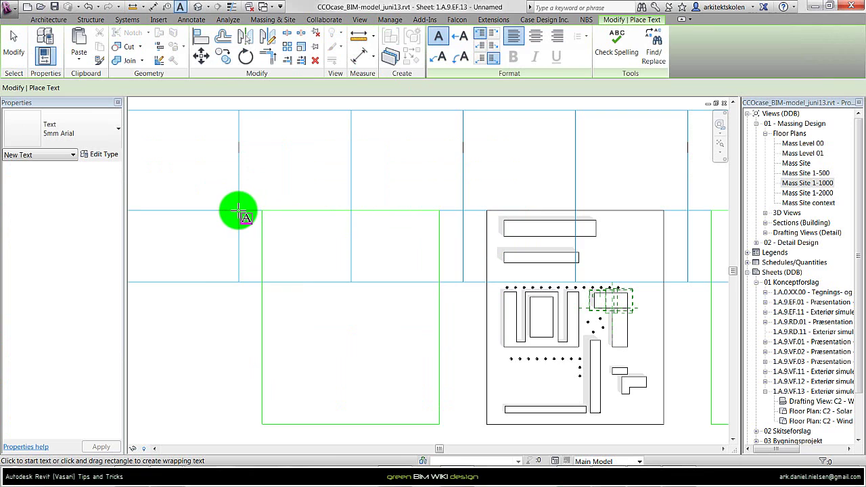
pyautogui.moveTo(239, 210); pyautogui.dragTo(464, 181)
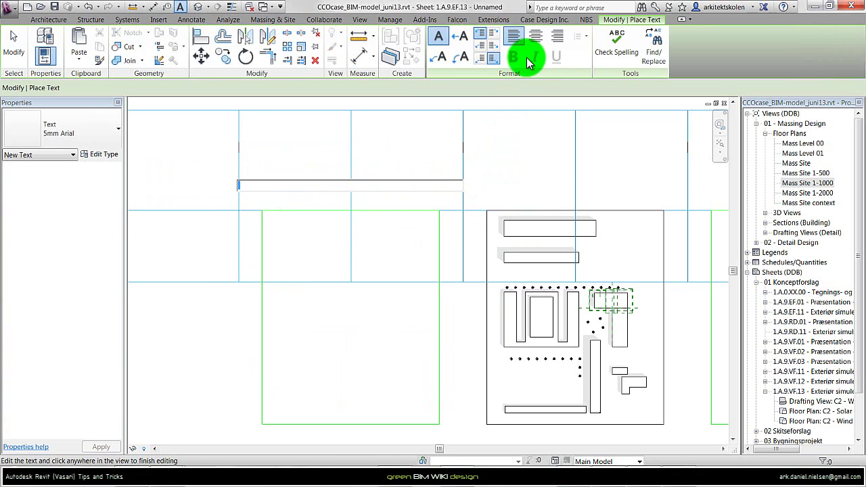
pyautogui.click(538, 39)
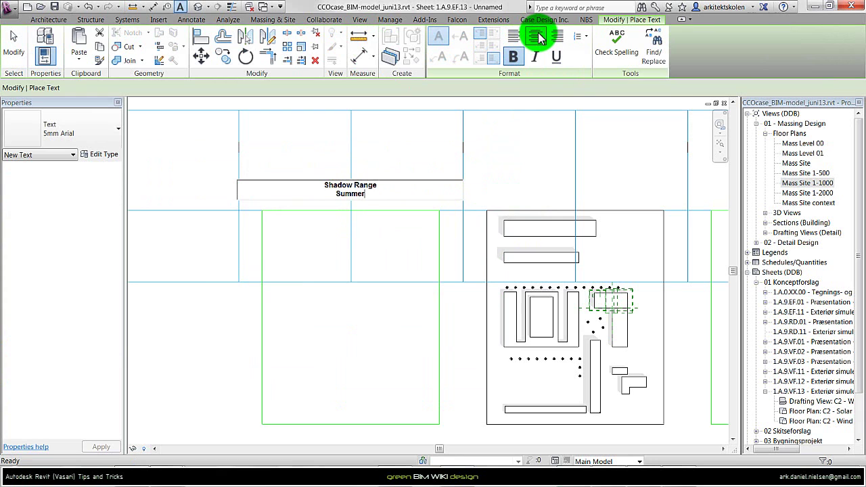
pyautogui.click(406, 136)
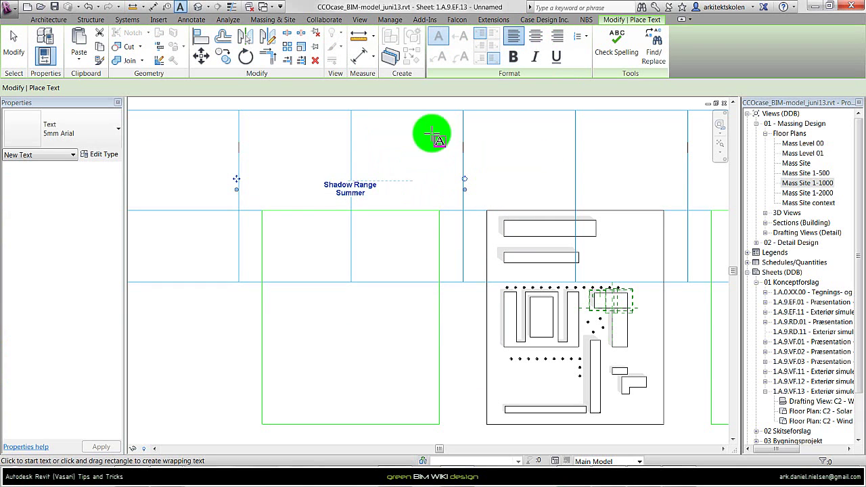
pyautogui.press('Escape')
# Change the Shadow Range Summer note to the 7mm Arial type and fit its text box width to the guide grid lines
pyautogui.click(366, 184)
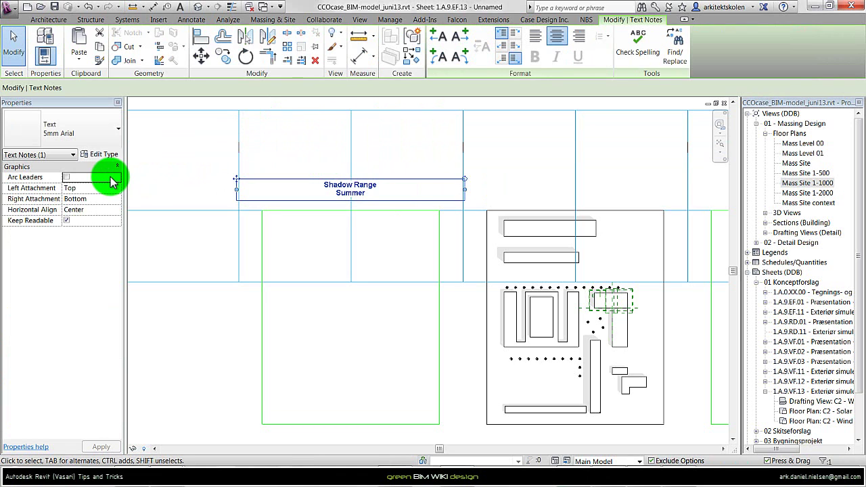
pyautogui.click(60, 130)
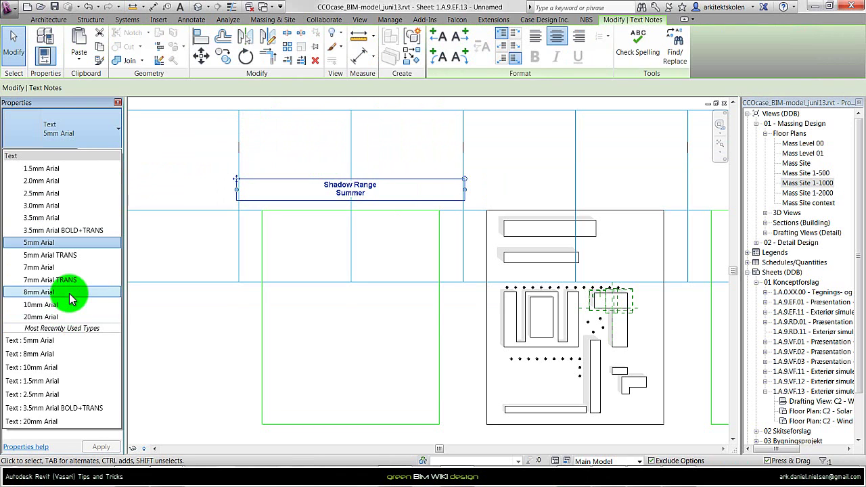
pyautogui.click(70, 268)
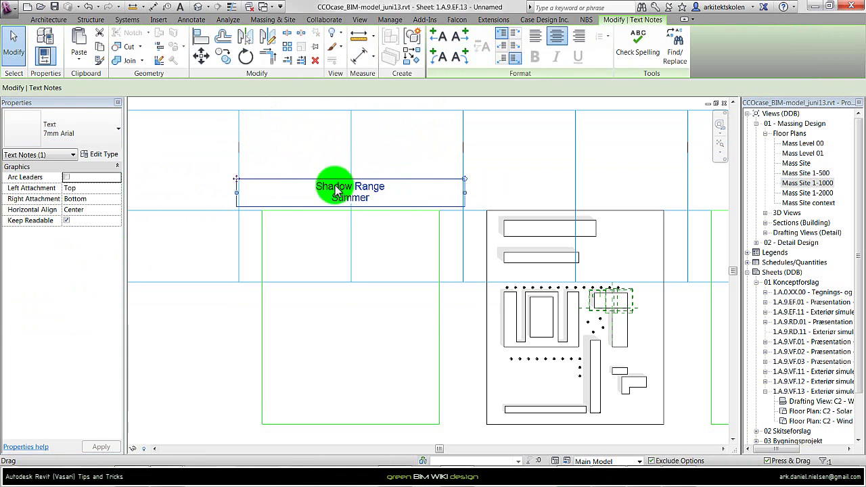
pyautogui.moveTo(466, 192); pyautogui.dragTo(463, 193)
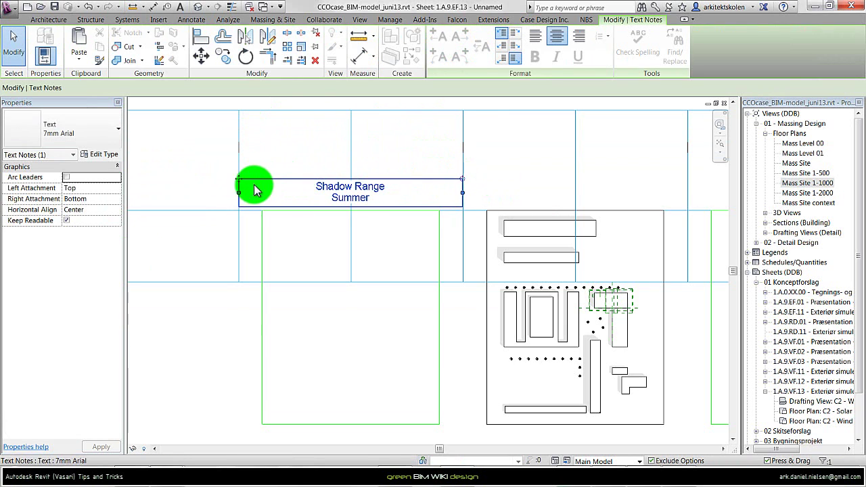
pyautogui.click(283, 161)
pyautogui.press('Escape')
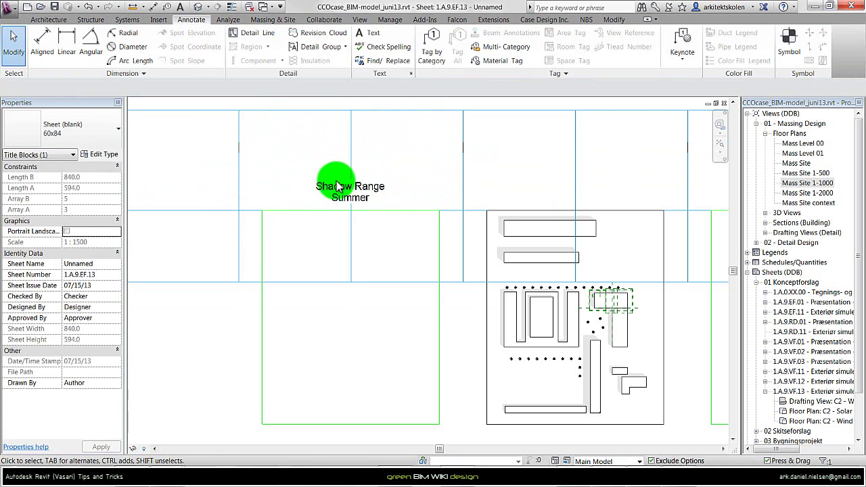
# Copy the Shadow Range Summer note above the middle and right frames at 210 mm intervals along the guide grid
pyautogui.click(335, 179)
pyautogui.click(223, 56)
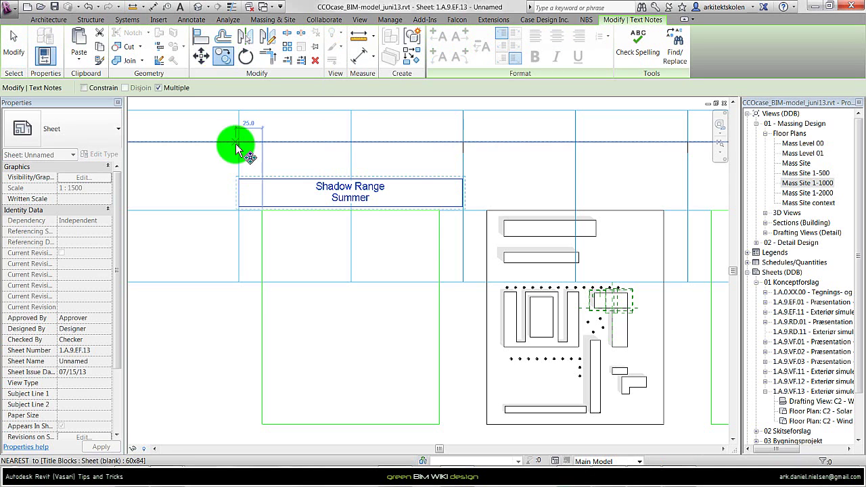
pyautogui.click(239, 127)
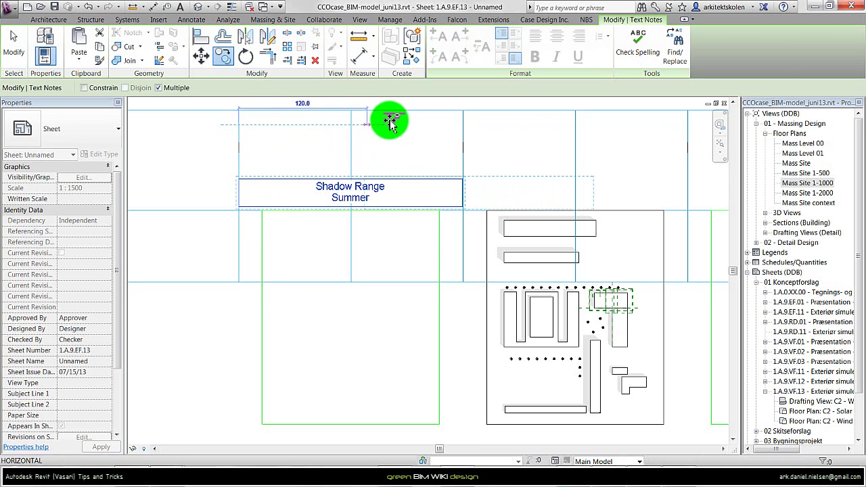
pyautogui.click(463, 126)
pyautogui.scroll(-2, 463, 126)
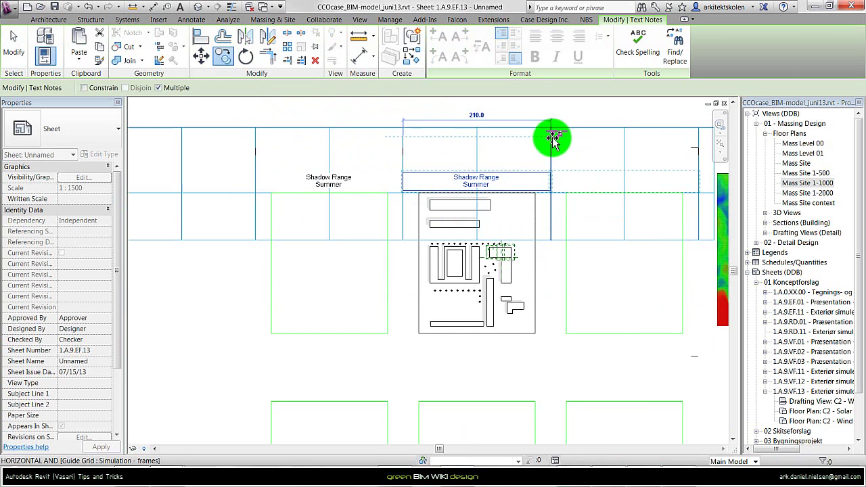
pyautogui.click(553, 138)
pyautogui.press('Escape')
pyautogui.press('Escape')
# Change the first line of the middle note to "Solar Radiation" and that of the right note to "Wind Tunnel"
pyautogui.doubleClick(466, 180)
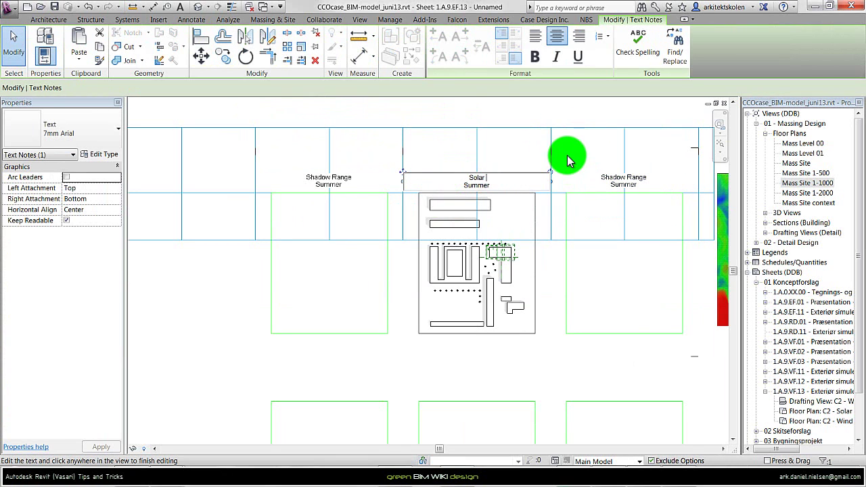
pyautogui.write('Solar Radiation')
pyautogui.click(618, 180)
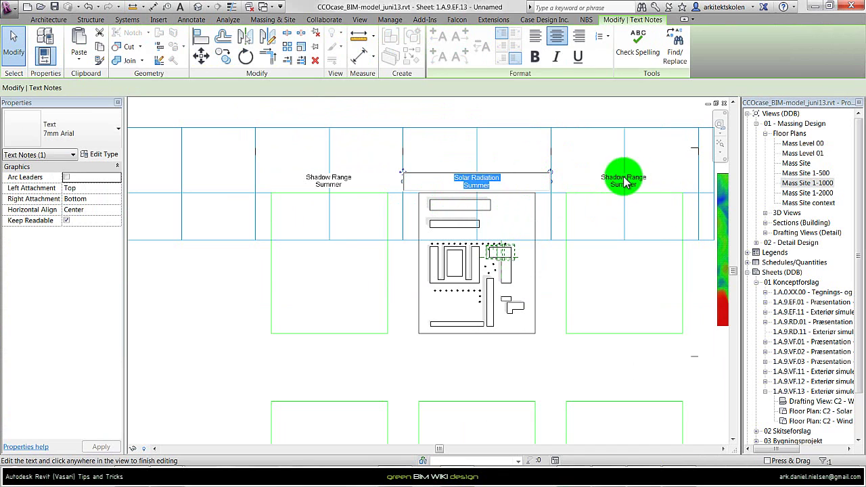
pyautogui.doubleClick(685, 176)
pyautogui.write('Wind Tunnel')
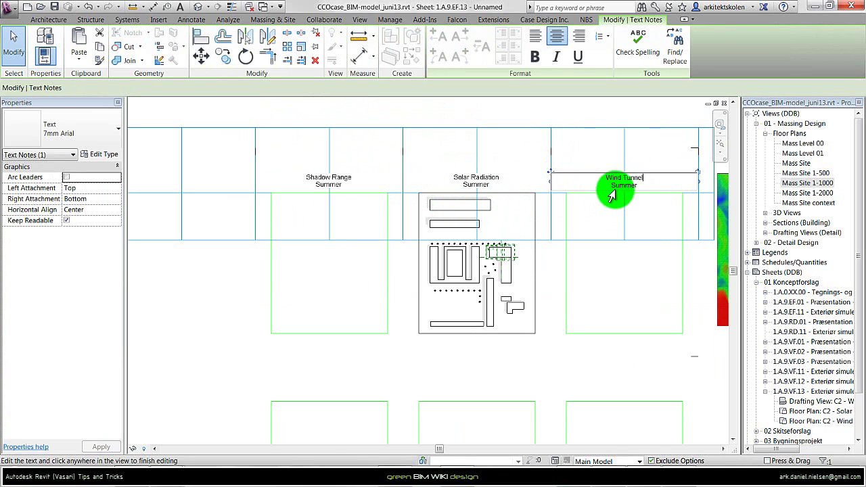
pyautogui.click(592, 148)
pyautogui.click(592, 148)
pyautogui.scroll(-2, 379, 220)
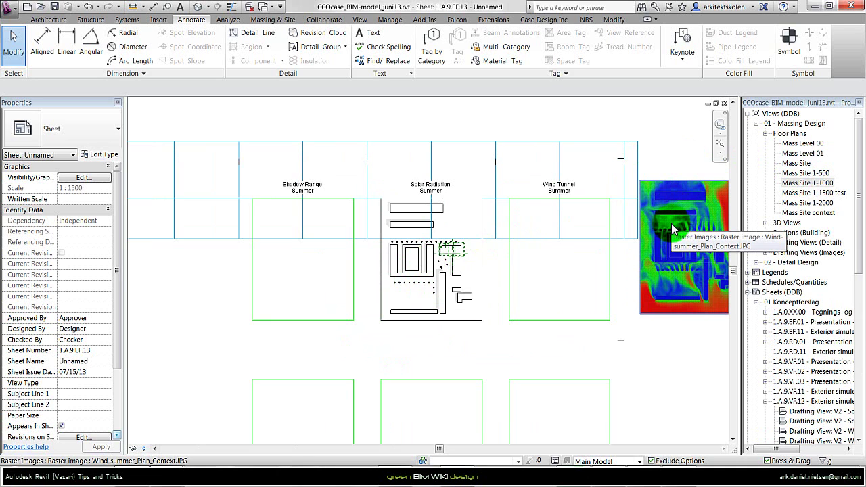
# Place the Mass Site 1-1500 test plan in the Wind Tunnel frame and lay the C2 - Wind summer test drafting view over it
pyautogui.click(808, 183)
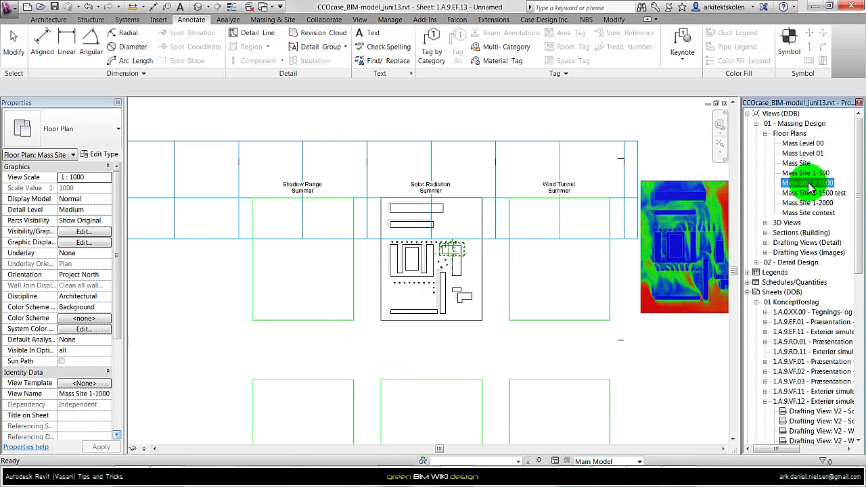
pyautogui.moveTo(809, 190); pyautogui.dragTo(557, 251)
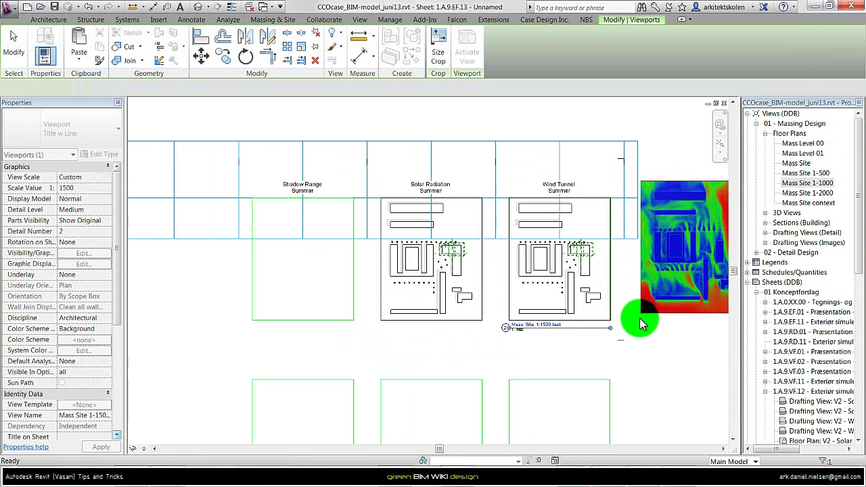
pyautogui.click(641, 325)
pyautogui.moveTo(761, 250); pyautogui.dragTo(548, 284)
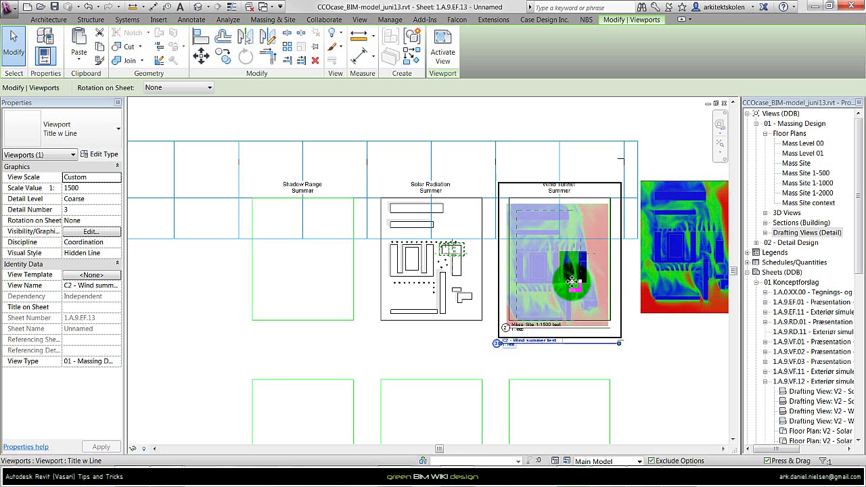
pyautogui.press('Escape')
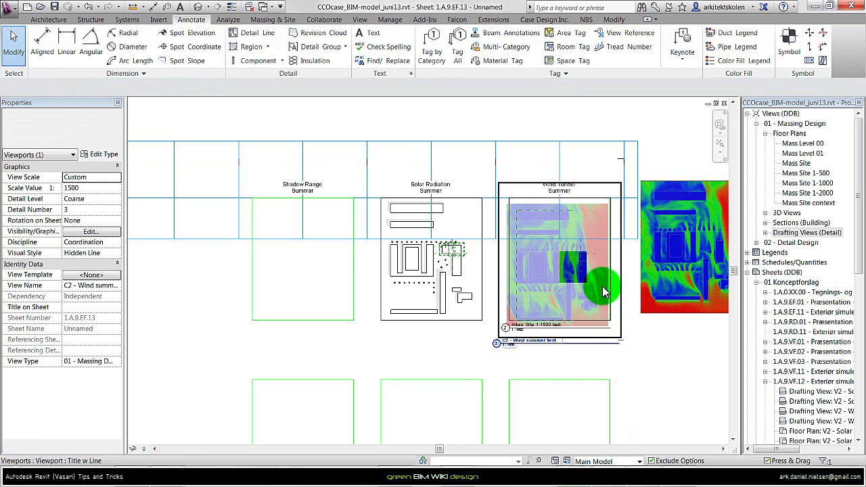
# Remove the Mass Site 1-1500 test plan from the sheet and place it again on top of the wind view in the Wind Tunnel frame
pyautogui.click(603, 284)
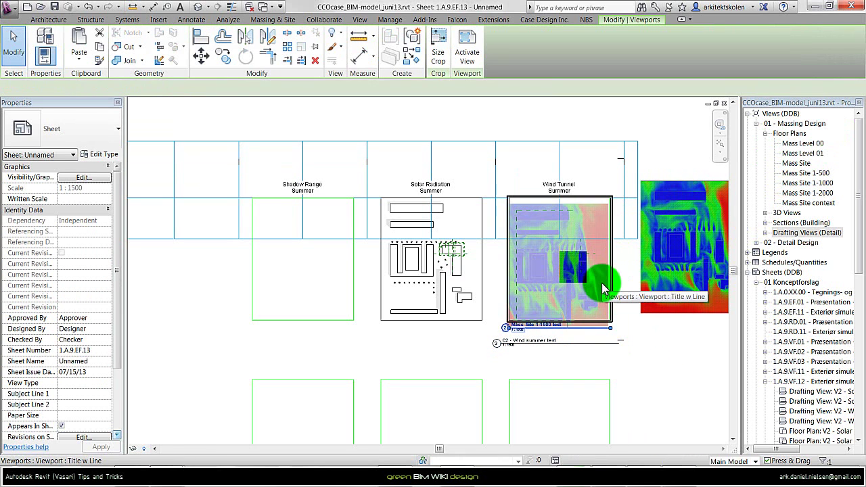
pyautogui.press('Escape')
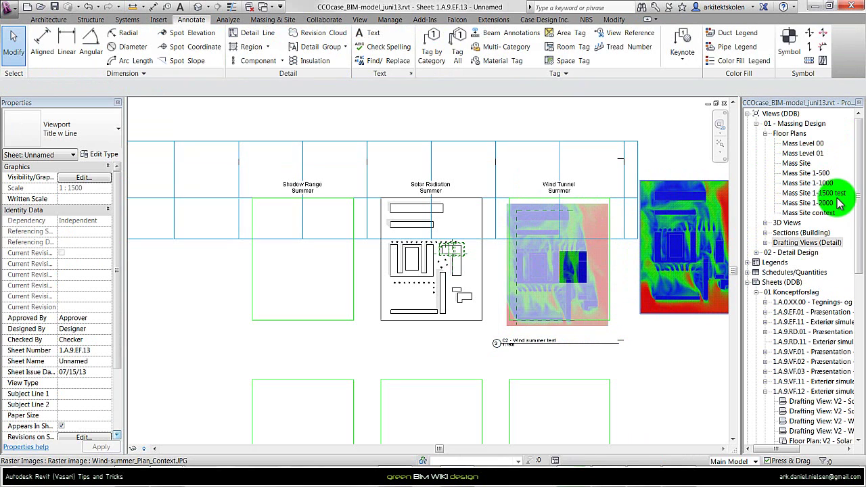
pyautogui.click(827, 194)
pyautogui.moveTo(828, 196); pyautogui.dragTo(558, 264)
pyautogui.click(559, 264)
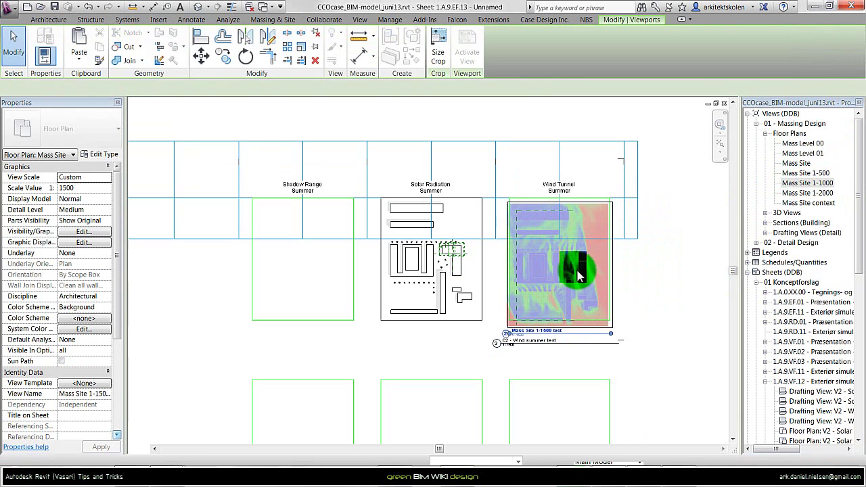
pyautogui.click(591, 356)
# Move the Mass Site 1-1500 test plan and the C2 - Wind summer test view into alignment with the Wind Tunnel frame and guide grid
pyautogui.scroll(5, 609, 247)
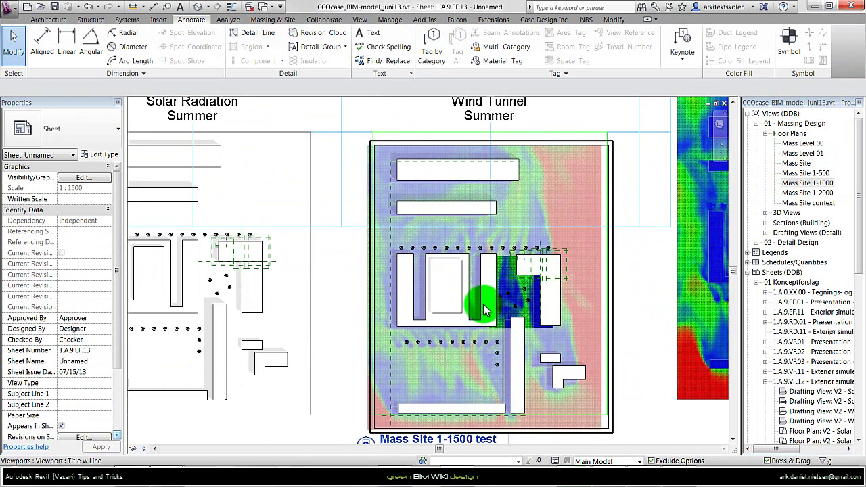
pyautogui.moveTo(464, 284); pyautogui.dragTo(465, 266)
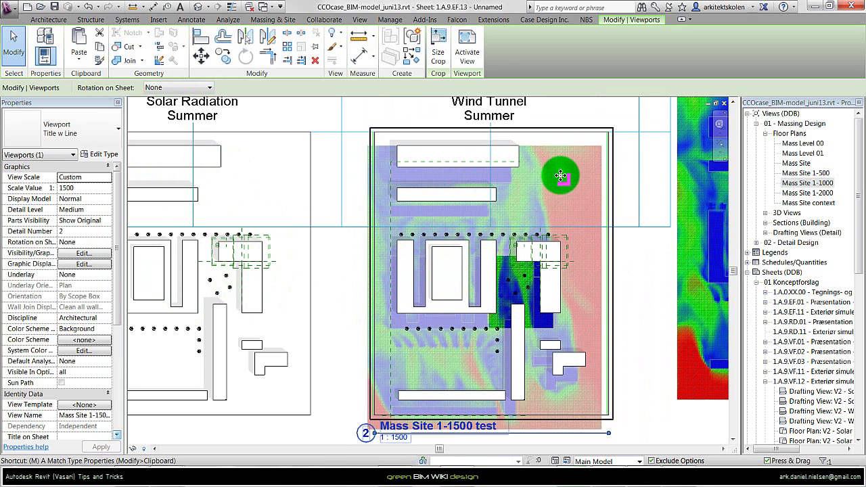
pyautogui.click(201, 54)
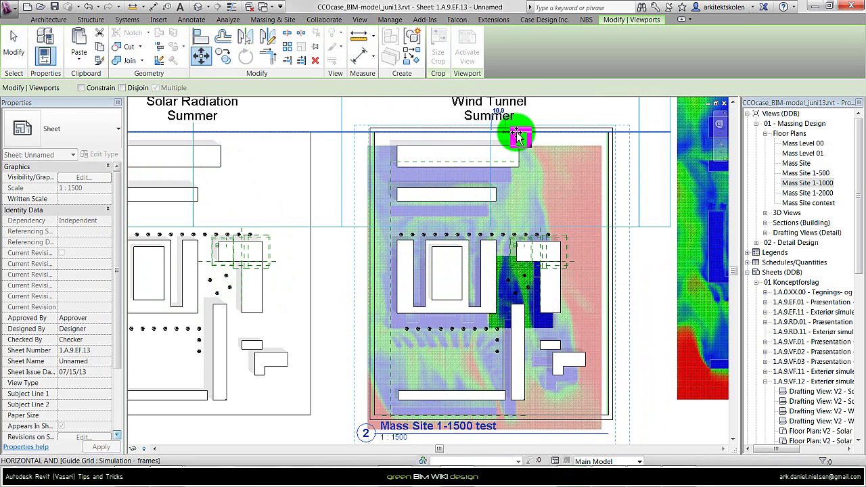
pyautogui.click(520, 133)
pyautogui.press('m')
pyautogui.press('v')
pyautogui.click(521, 134)
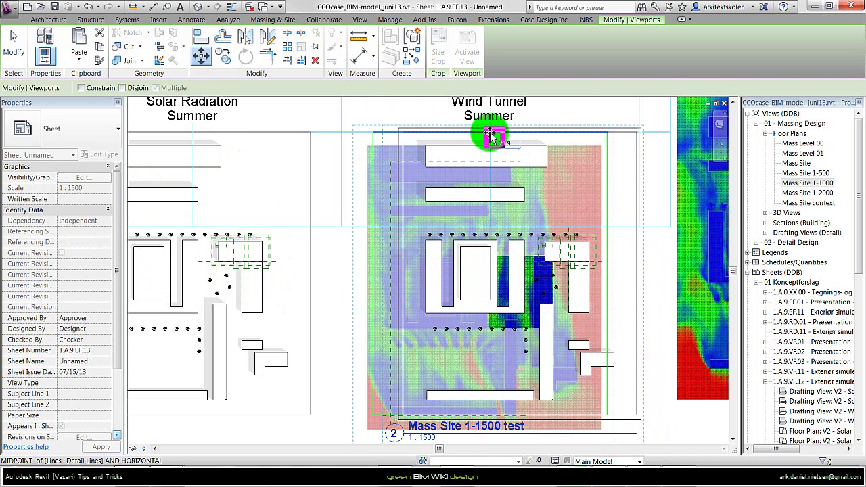
pyautogui.click(492, 138)
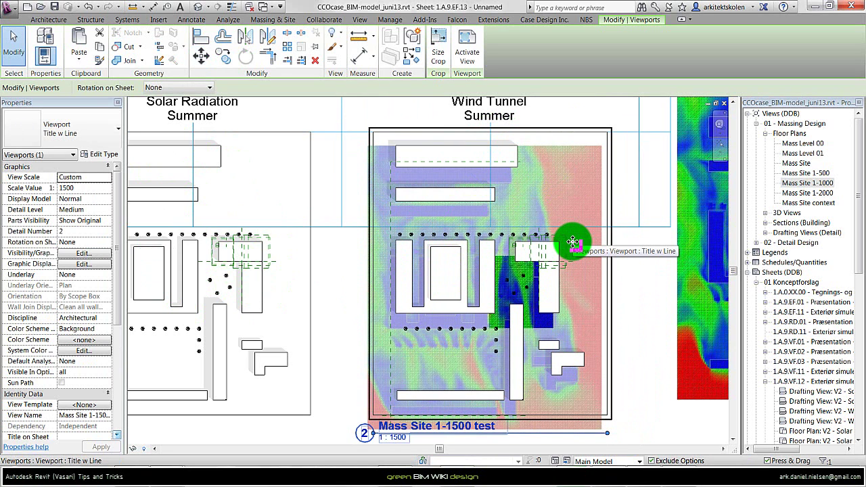
pyautogui.press('Escape')
pyautogui.click(599, 429)
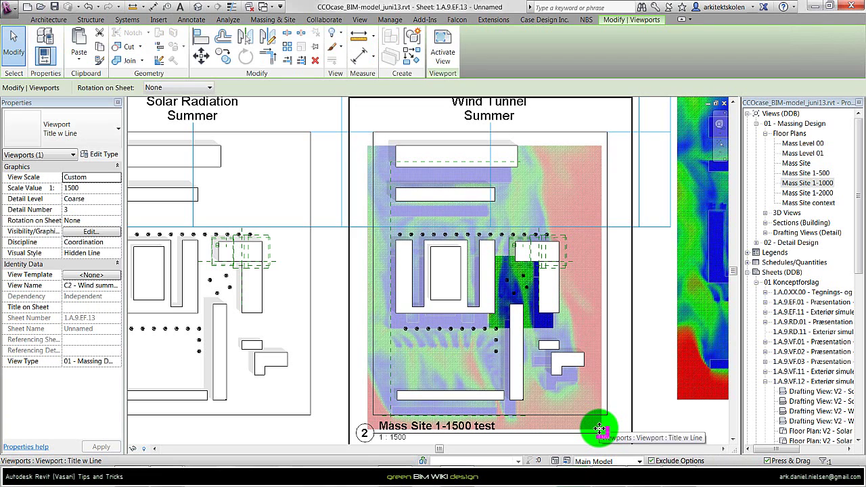
pyautogui.moveTo(599, 430); pyautogui.dragTo(610, 410)
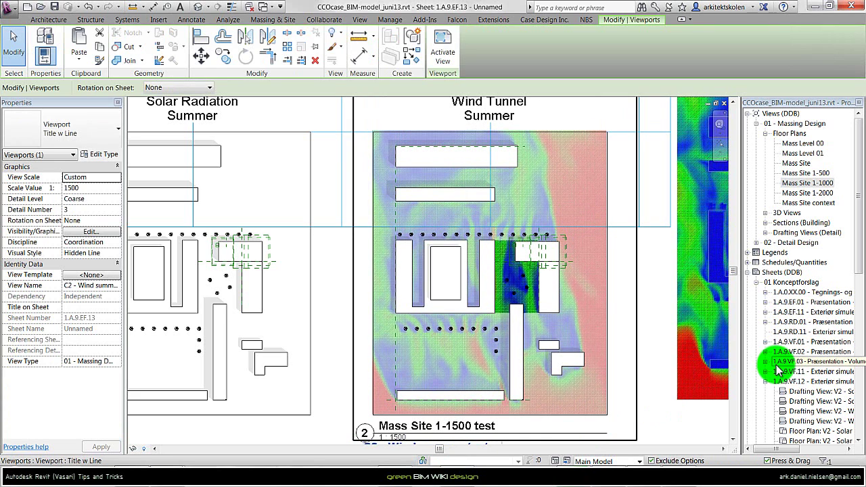
# Activate the C2 - Wind summer test view and stretch the masking region's right inner edge to the frame line
pyautogui.rightClick(378, 347)
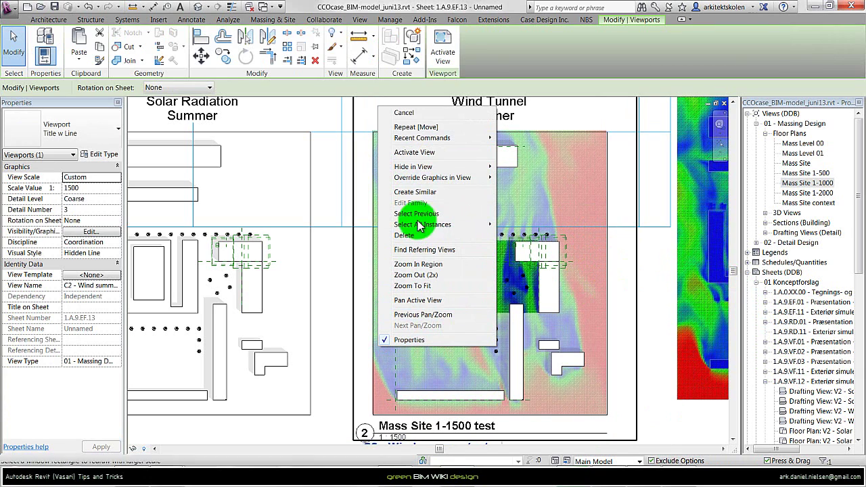
pyautogui.click(433, 155)
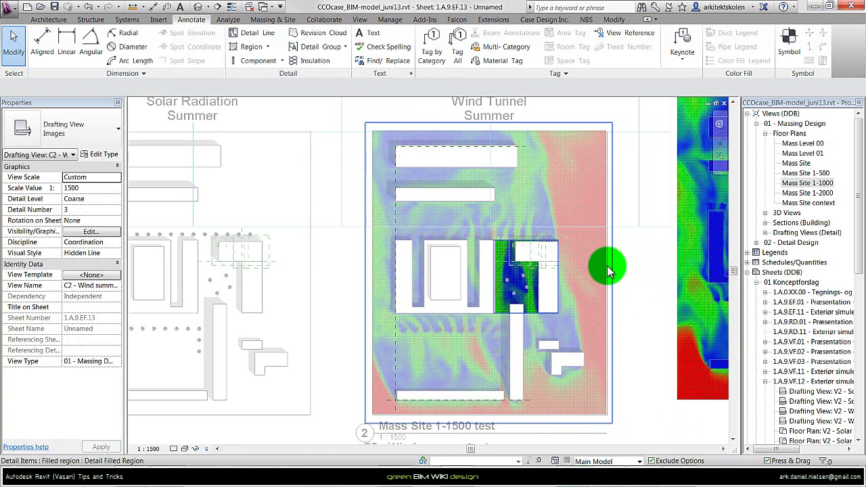
pyautogui.click(607, 258)
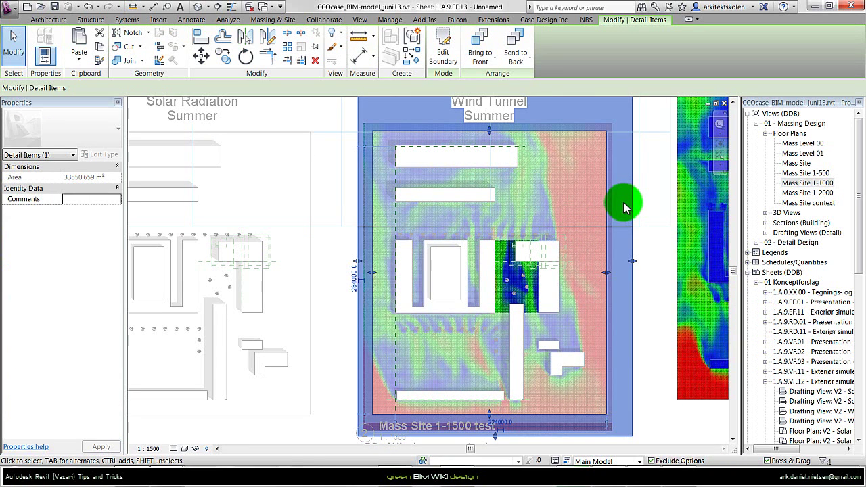
pyautogui.scroll(8, 608, 271)
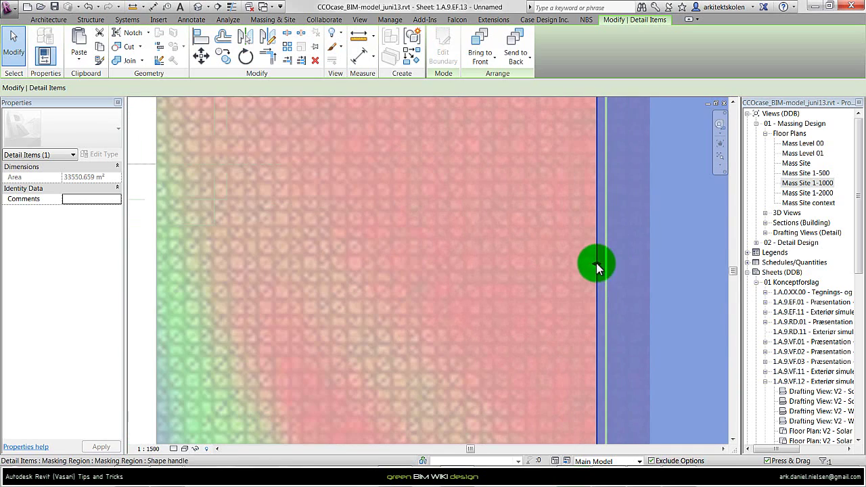
pyautogui.moveTo(598, 263); pyautogui.dragTo(606, 264)
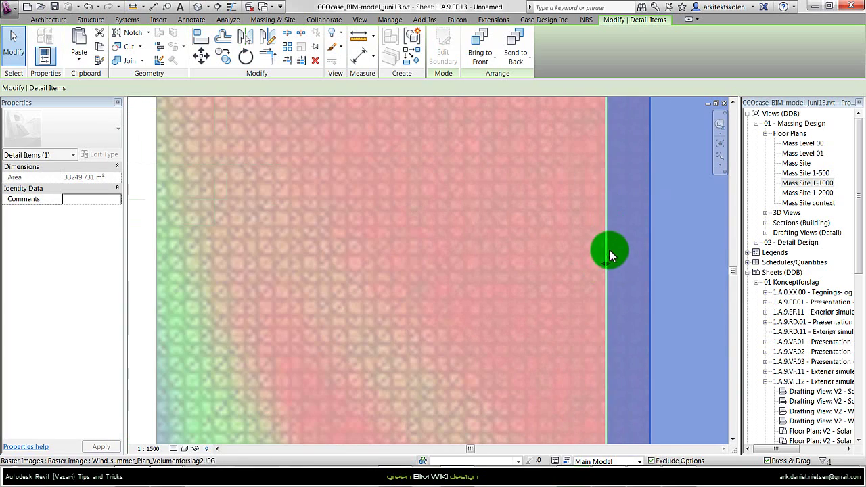
pyautogui.scroll(-6, 618, 230)
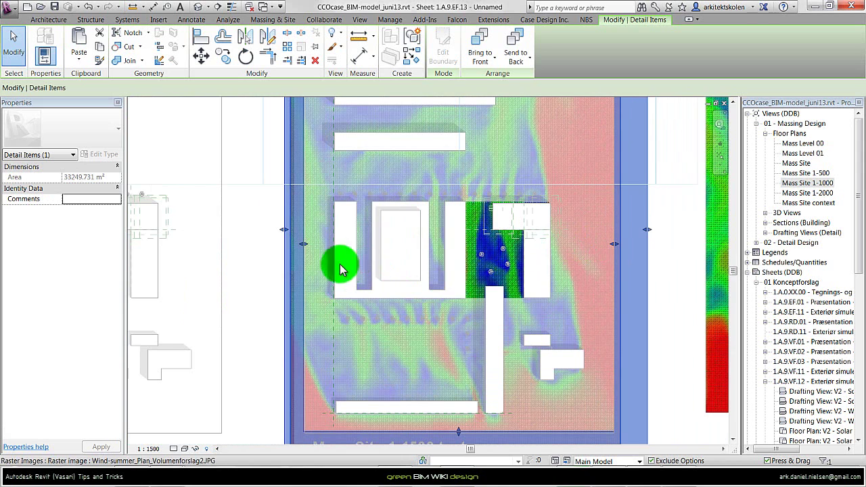
# Stretch the masking region's left inner edge to the frame line and deactivate the wind view
pyautogui.scroll(5, 371, 263)
pyautogui.moveTo(371, 263); pyautogui.dragTo(380, 258)
pyautogui.scroll(-3, 380, 258)
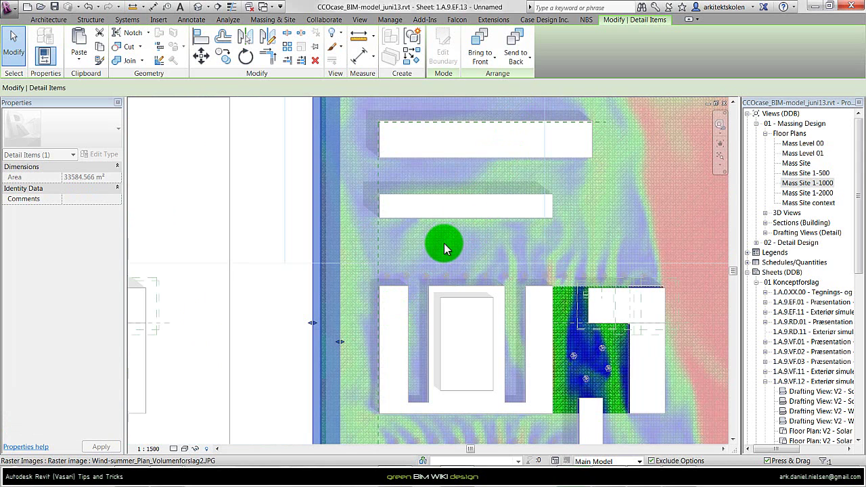
pyautogui.scroll(-3, 443, 243)
pyautogui.scroll(-2, 512, 128)
pyautogui.click(598, 122)
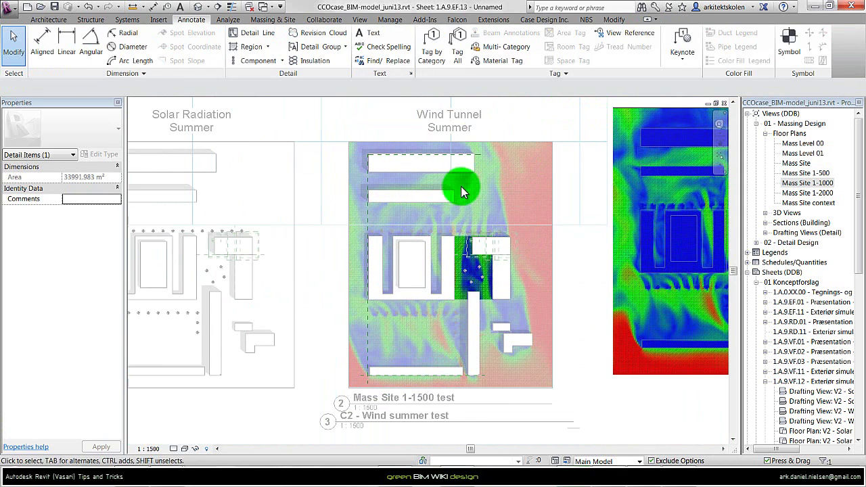
pyautogui.click(484, 393)
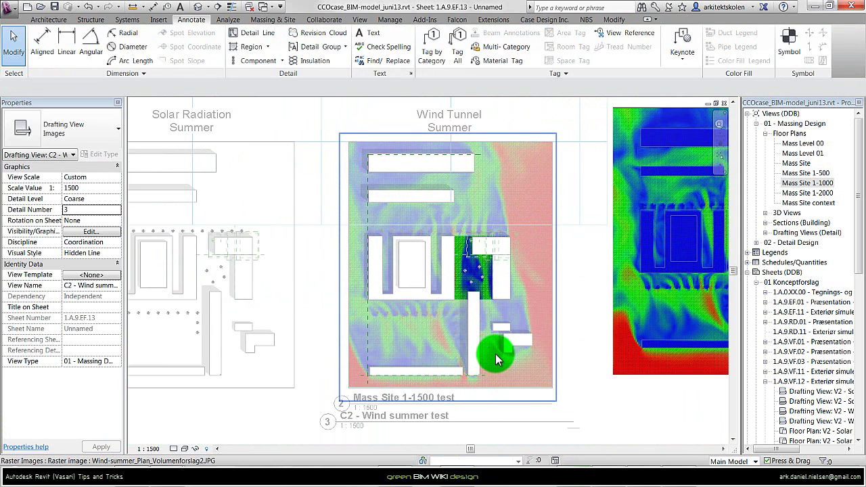
pyautogui.rightClick(590, 261)
pyautogui.click(580, 274)
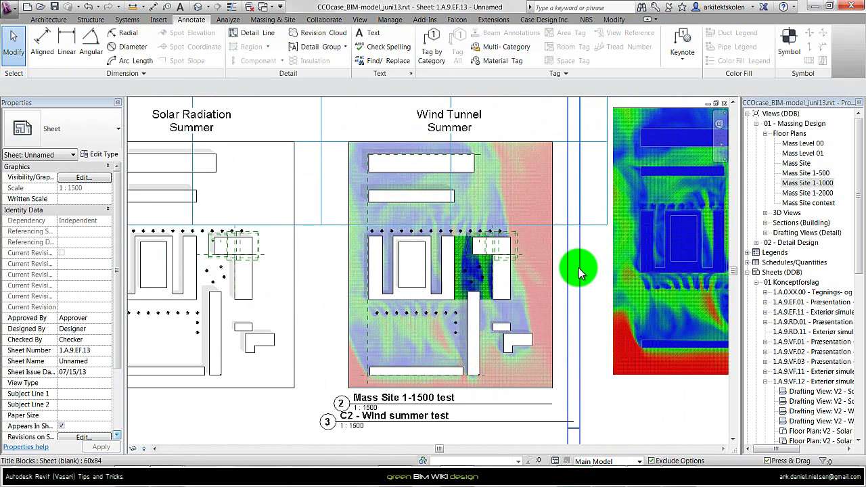
# Change the Mass Site 1-1500 test and C2 - Wind summer test viewports to the No Title type
pyautogui.scroll(-2, 578, 274)
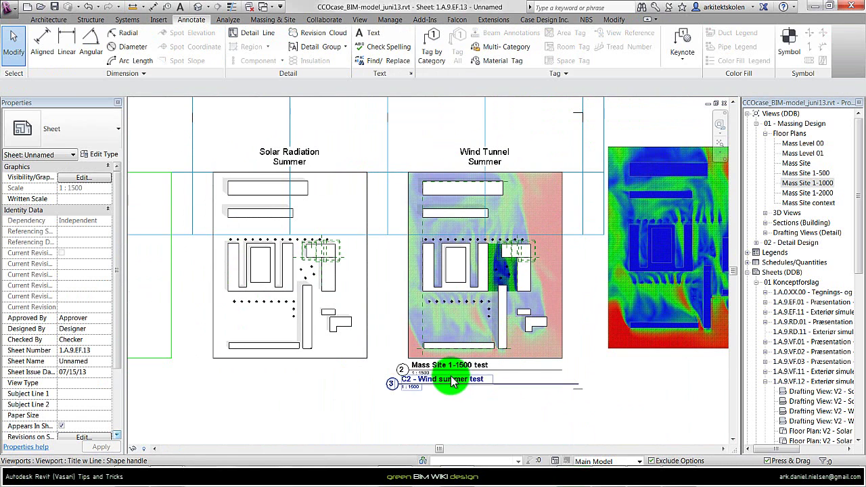
pyautogui.click(432, 371)
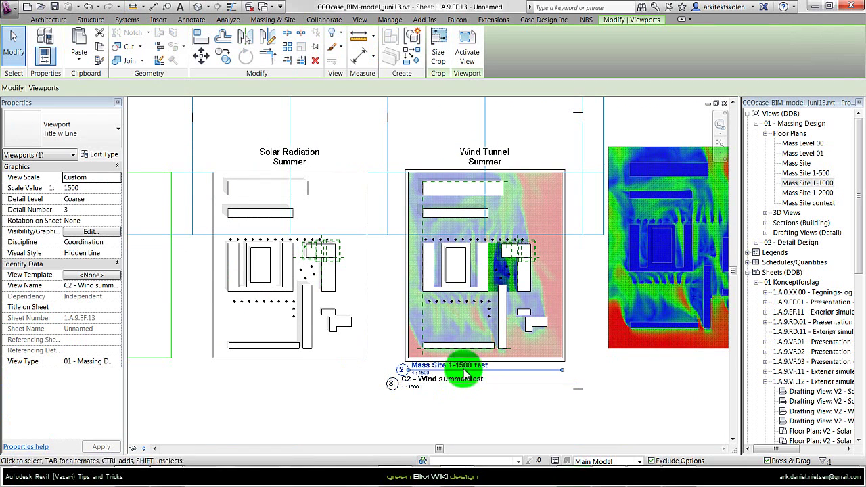
pyautogui.click(88, 132)
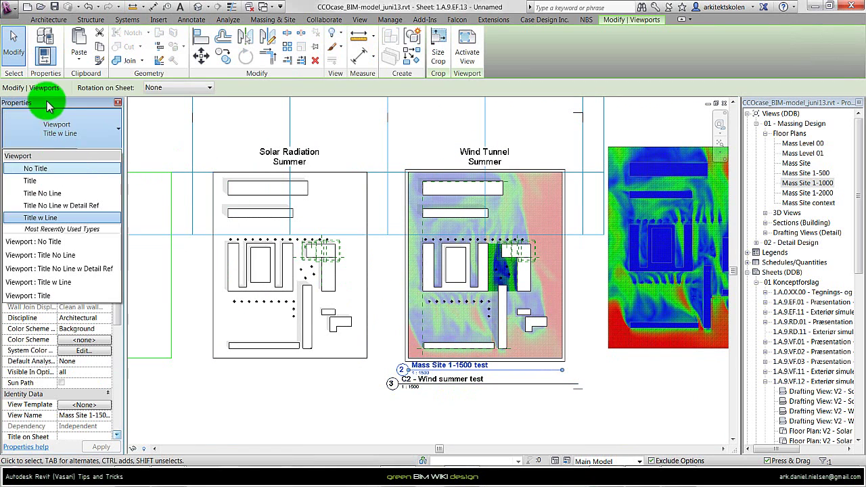
pyautogui.click(32, 168)
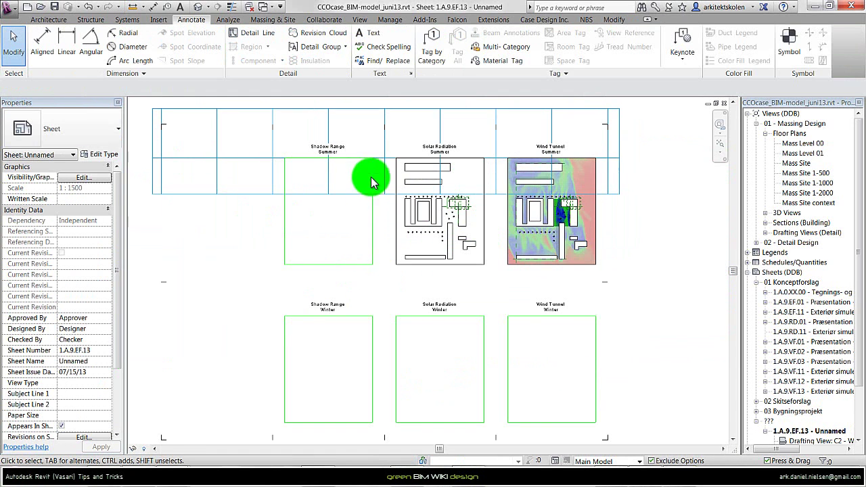
pyautogui.click(309, 144)
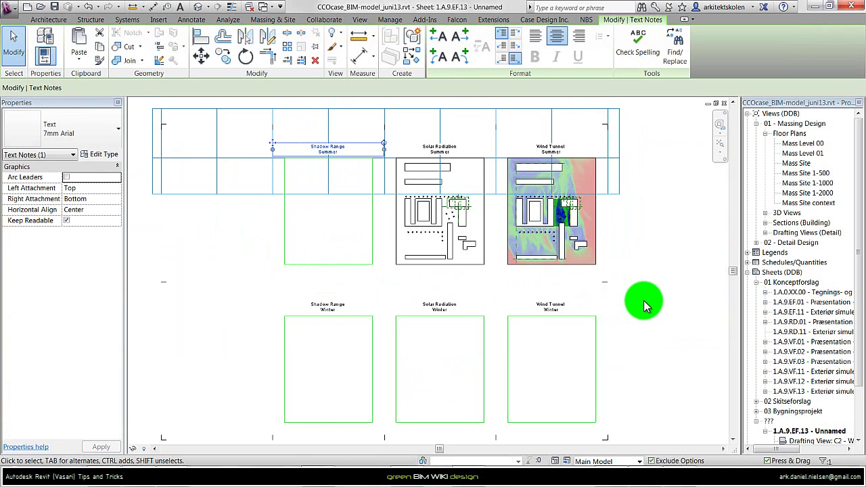
pyautogui.click(644, 300)
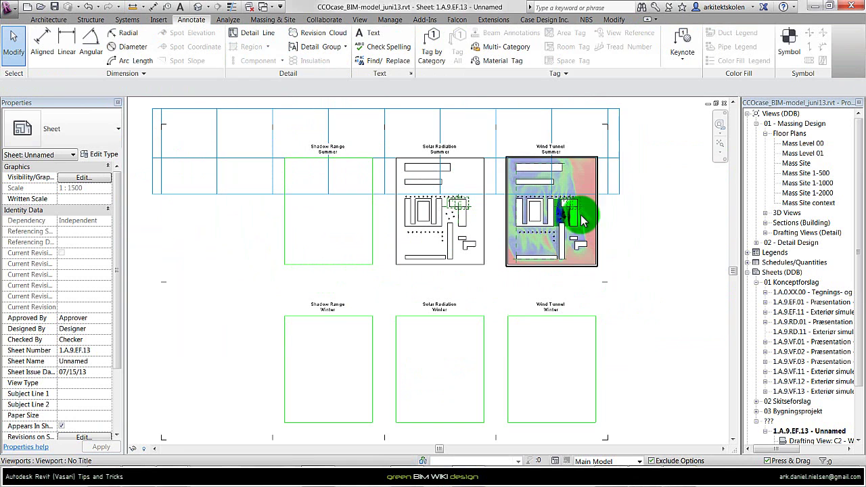
# Create a new sheet with the Sheet (blank) : 60x84 title block
pyautogui.rightClick(777, 276)
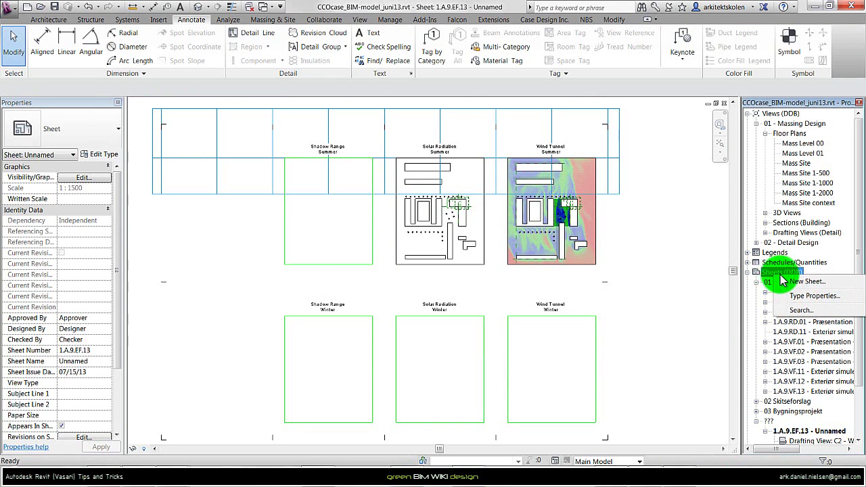
pyautogui.click(800, 283)
pyautogui.click(153, 173)
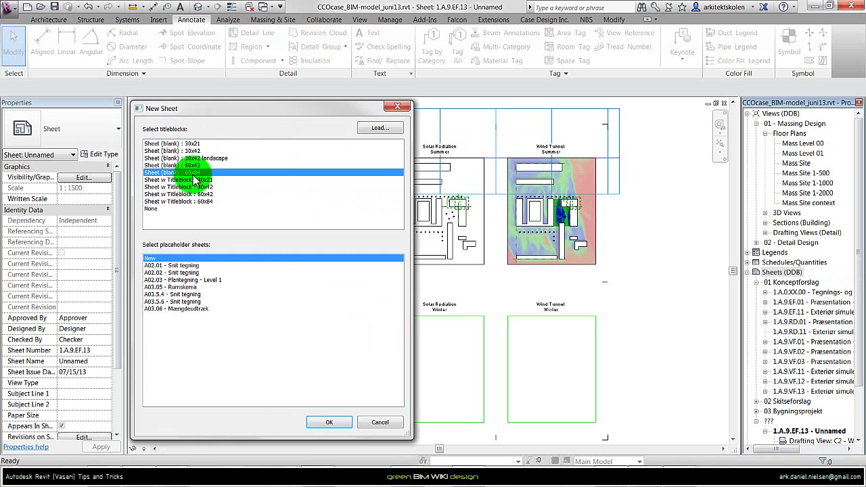
pyautogui.click(327, 422)
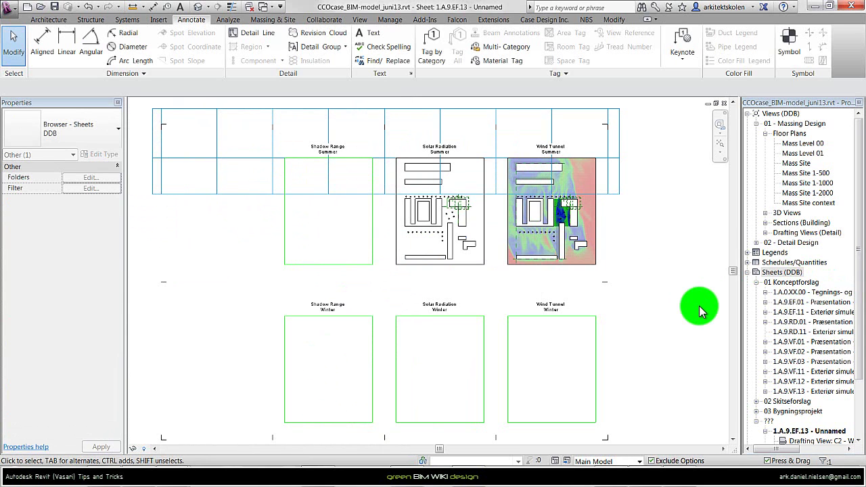
# Select all six frames with their captions, exclude the viewports from the selection, and copy the lines and text notes to the clipboard
pyautogui.moveTo(250, 141); pyautogui.dragTo(626, 432)
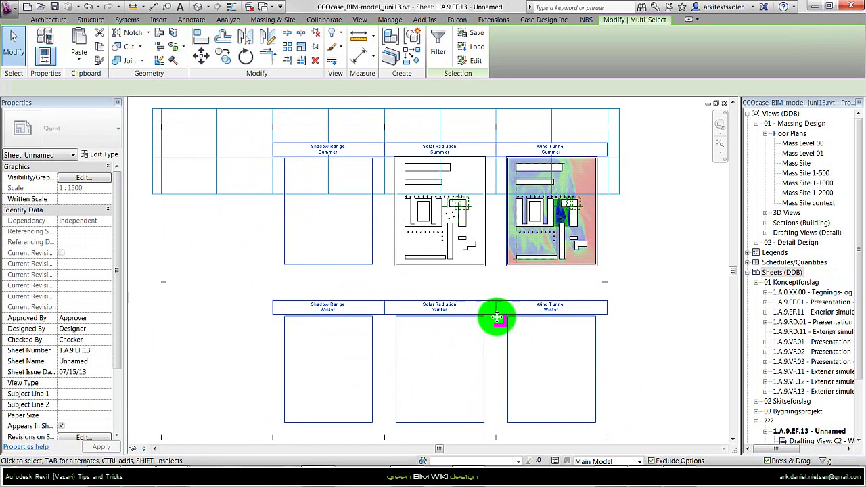
pyautogui.click(437, 52)
pyautogui.click(515, 183)
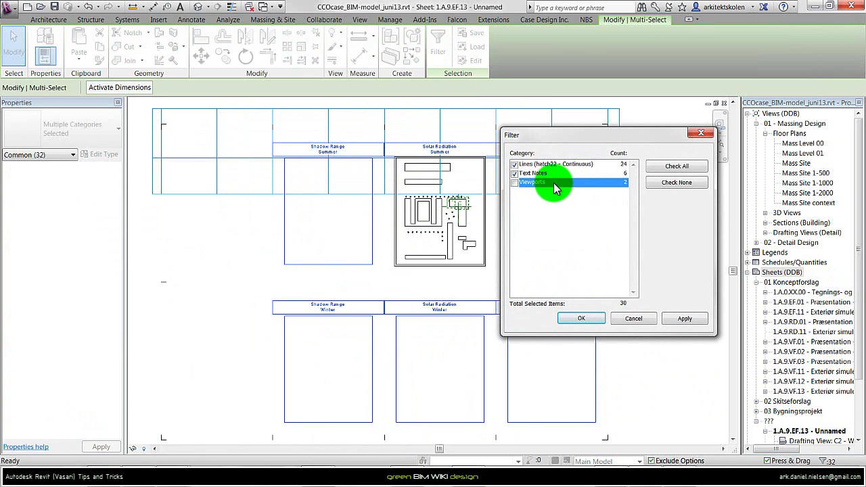
pyautogui.click(581, 317)
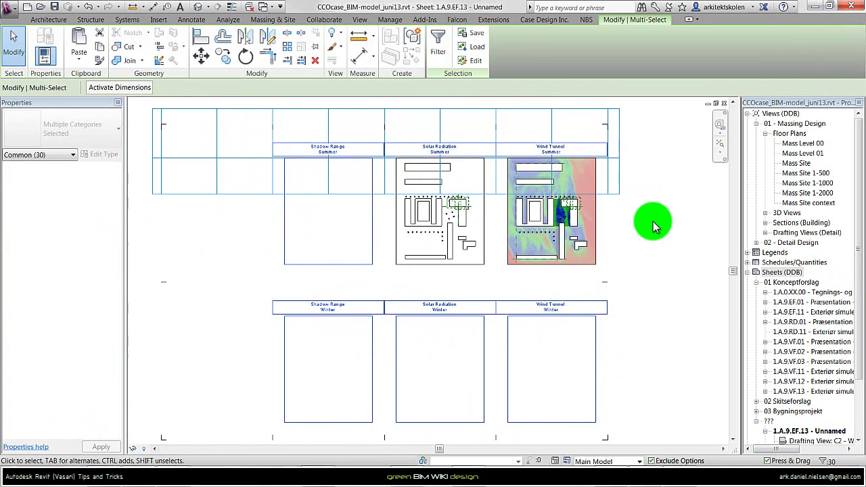
pyautogui.click(654, 227)
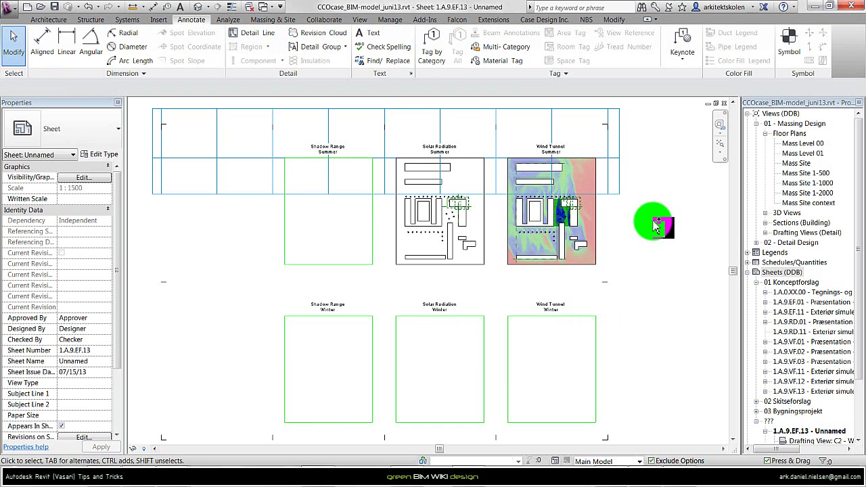
# Paste the copied frames and captions onto the new blank sheet 1.A.9.EF.14, aligned to the same place
pyautogui.hotkey('ctrl', 'Tab')
pyautogui.click(616, 22)
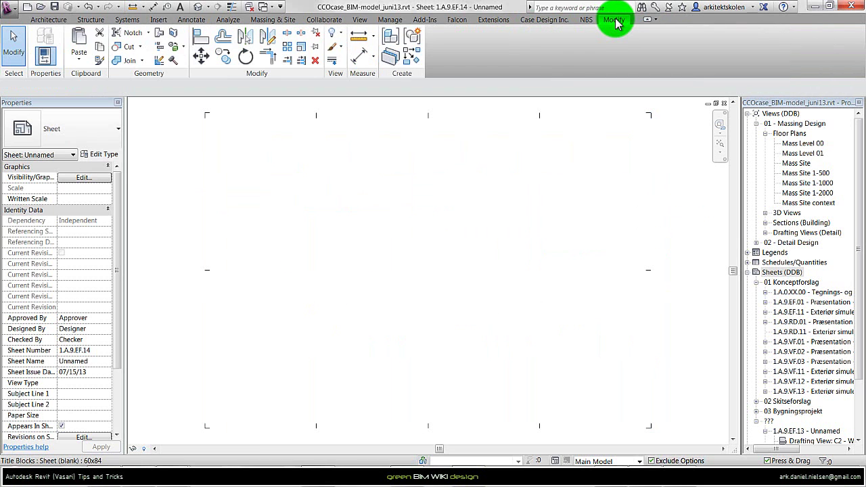
pyautogui.click(77, 59)
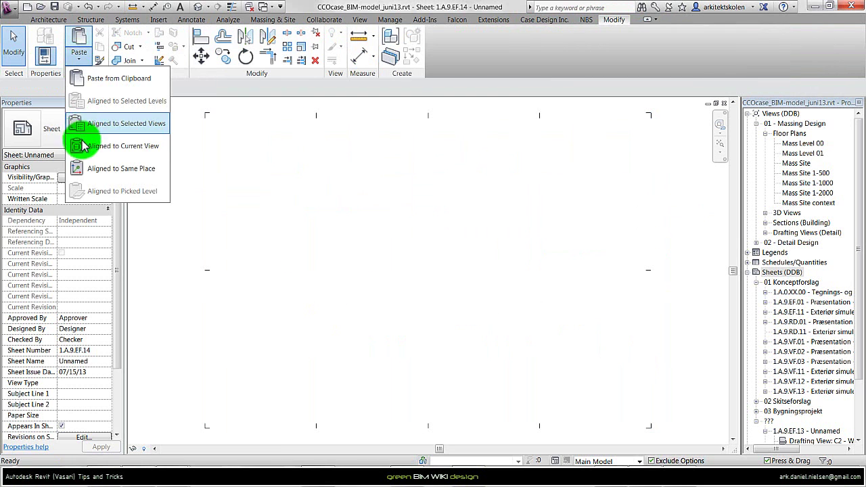
pyautogui.click(102, 175)
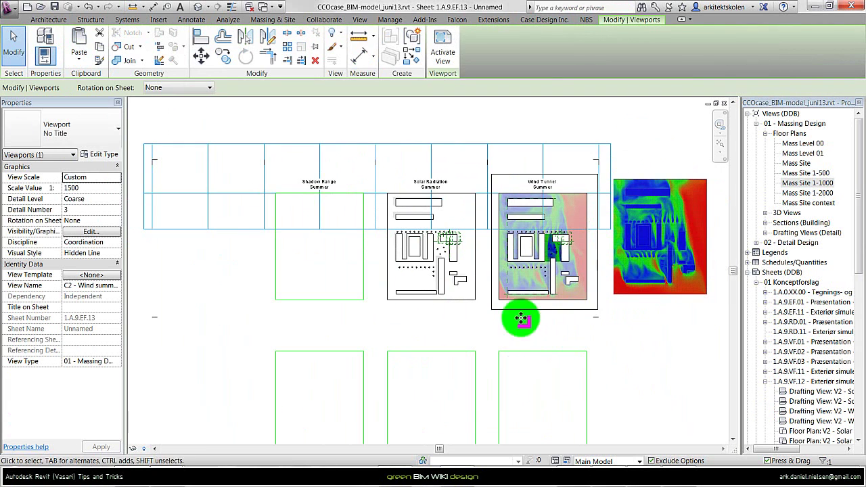
# Review the finished simulation sheets 1.A.9.VF.12, 1.A.9.VF.11 and 1.A.9.EF.11, return to sheet 1.A.9.EF.13 and clear the viewport selection
pyautogui.scroll(-2, 518, 325)
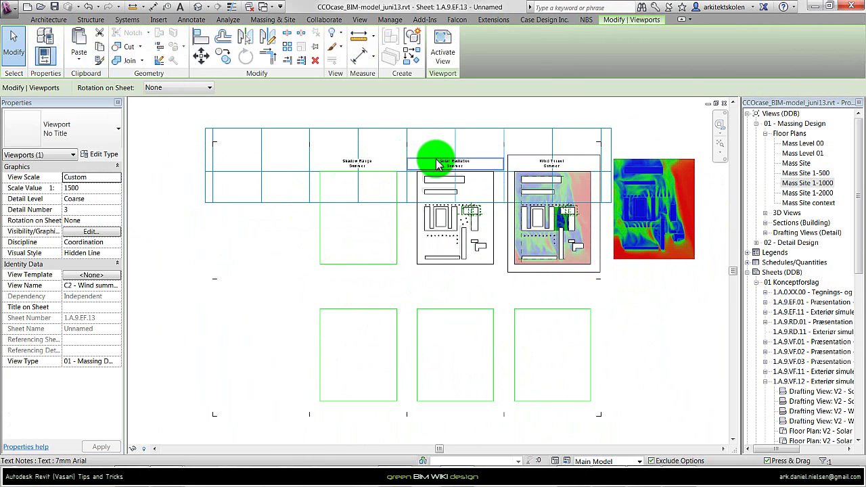
pyautogui.hotkey('ctrl', 'Tab')
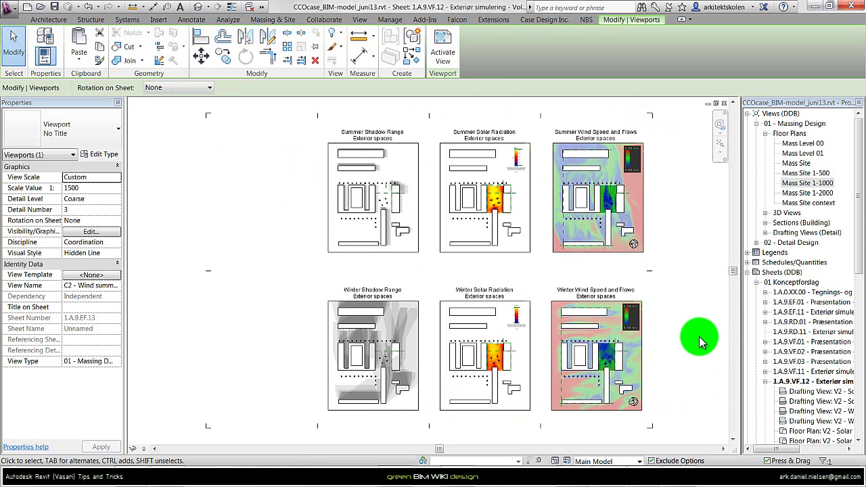
pyautogui.hotkey('ctrl', 'Tab')
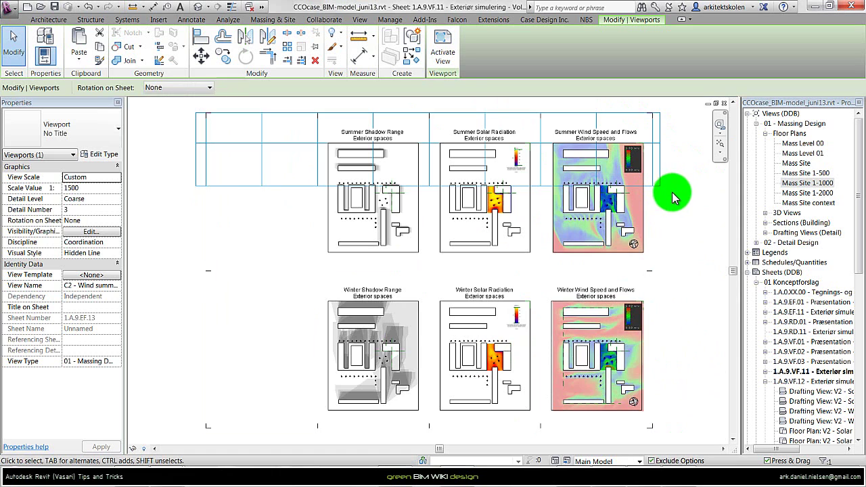
pyautogui.hotkey('ctrl', 'Tab')
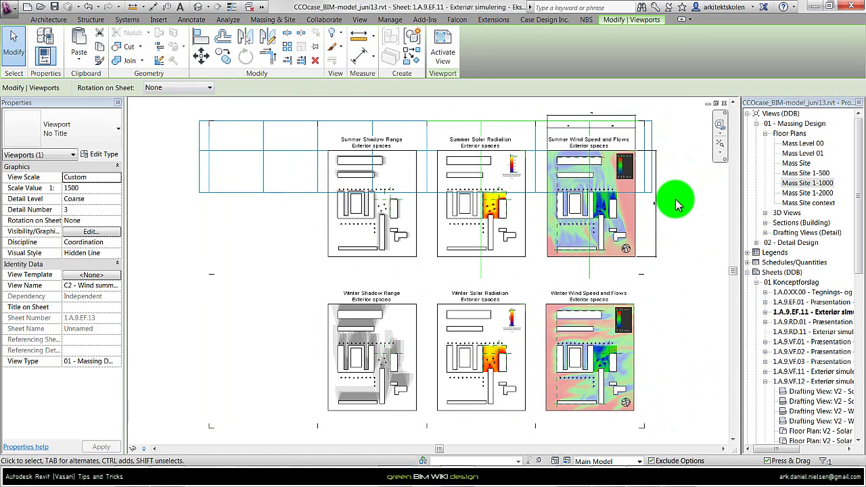
pyautogui.hotkey('ctrl', 'Tab')
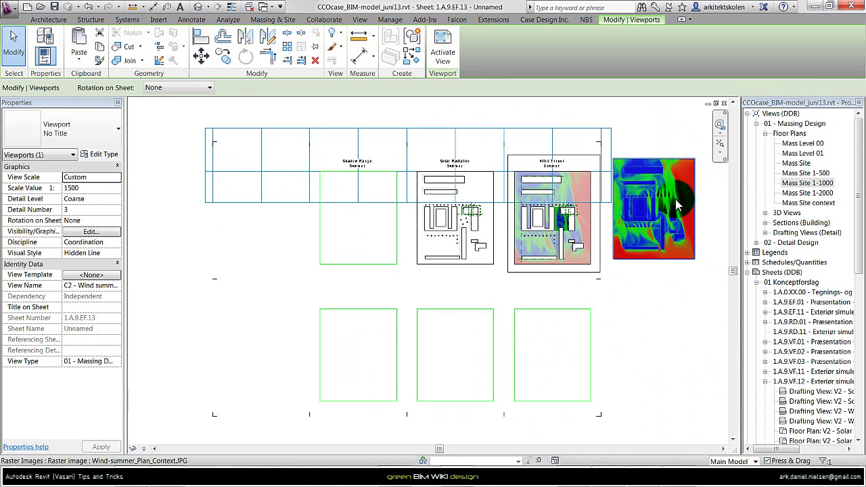
pyautogui.click(668, 292)
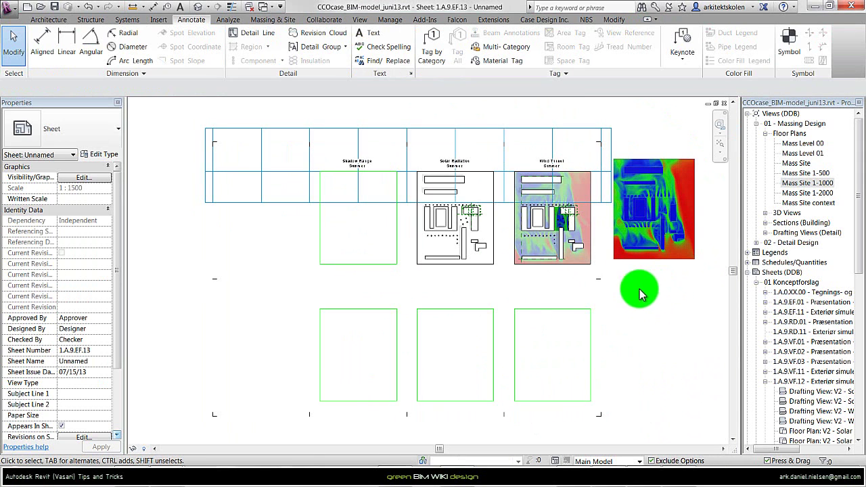